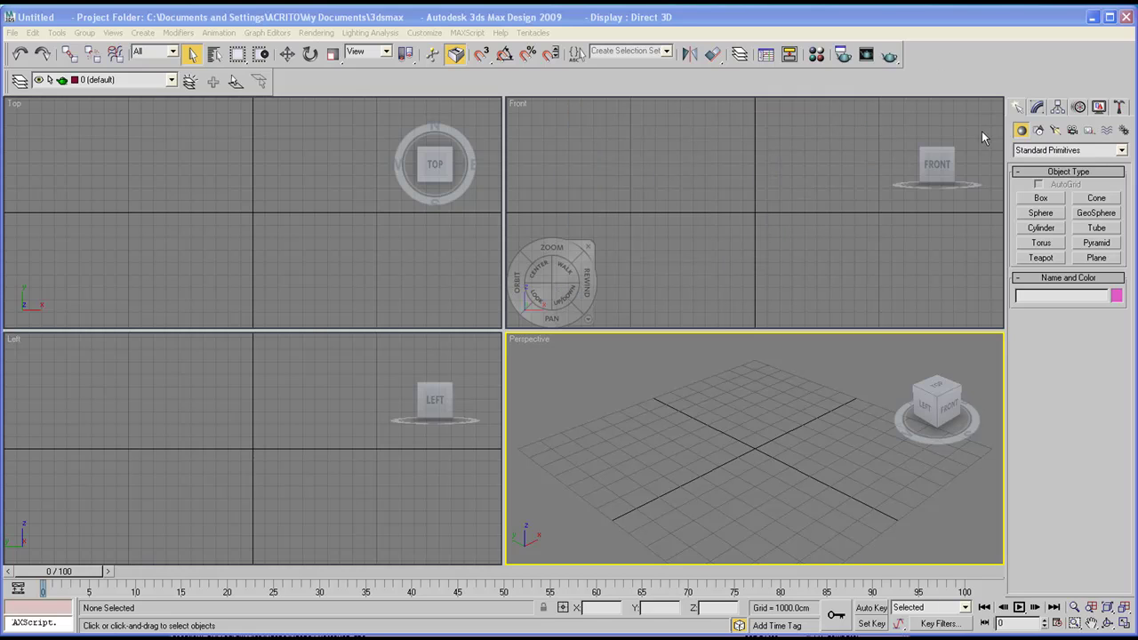
click(1038, 131)
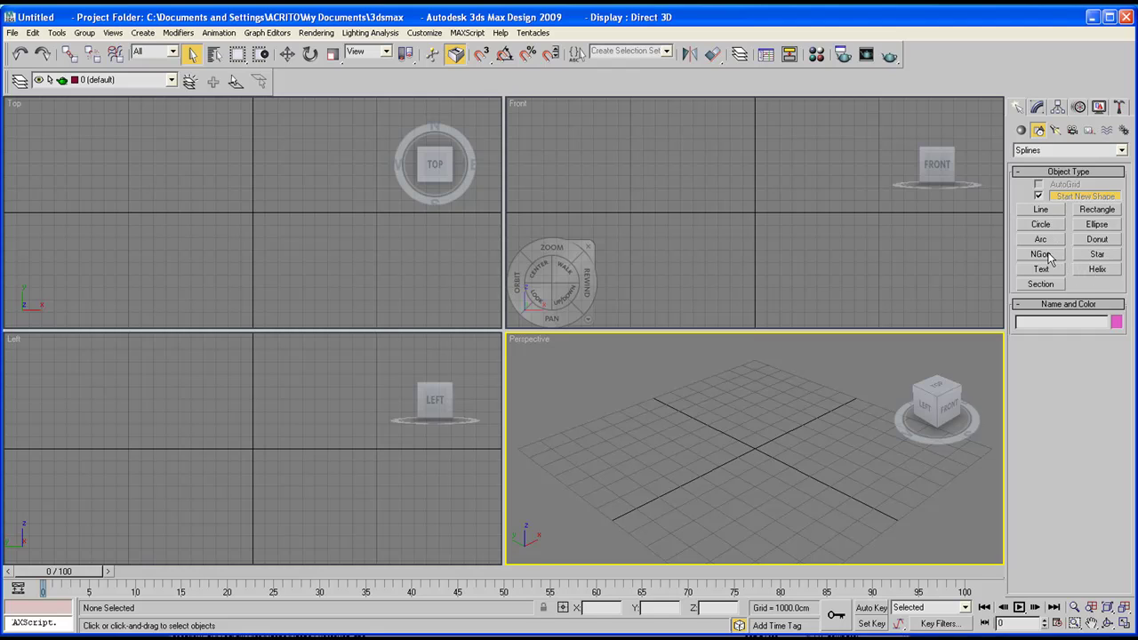
click(1041, 254)
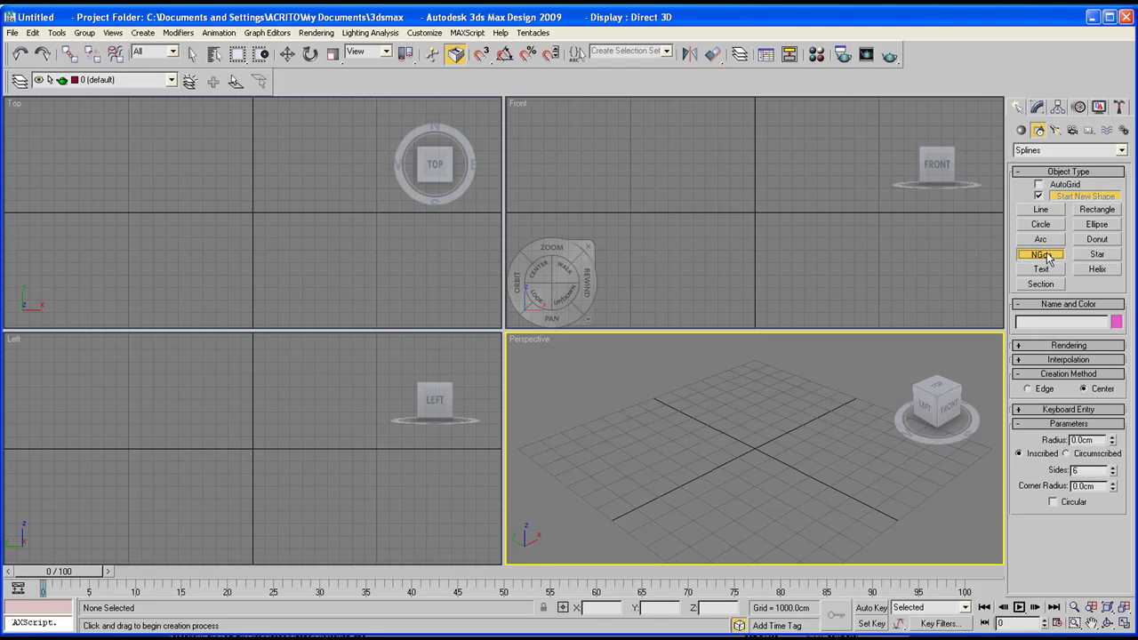
double_click(1078, 469)
text(8)
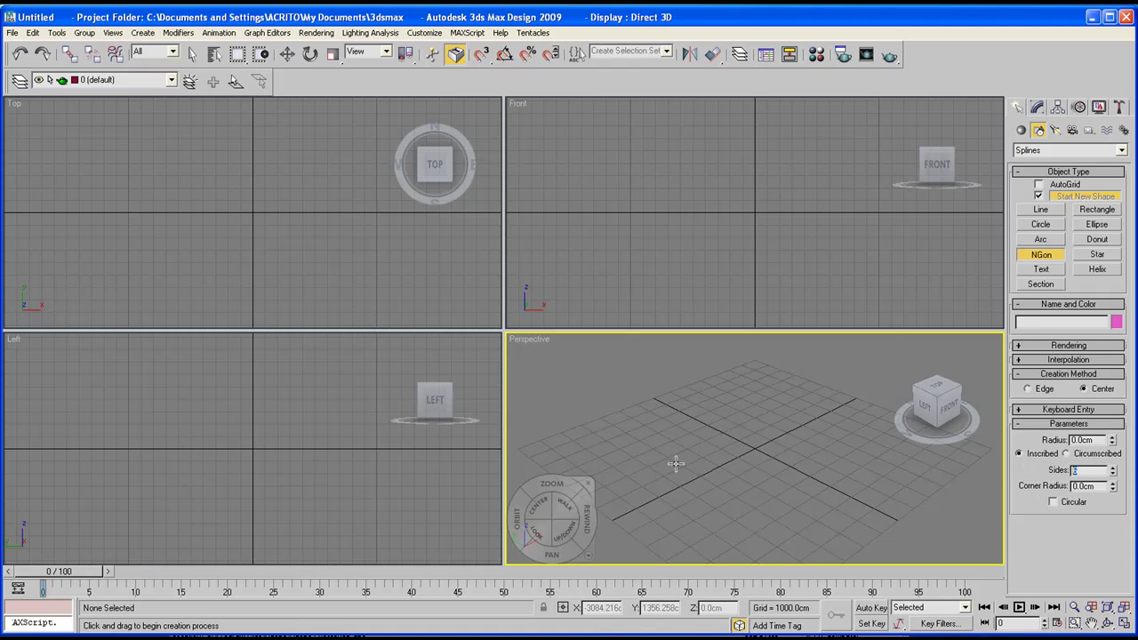
drag(664, 455, 686, 503)
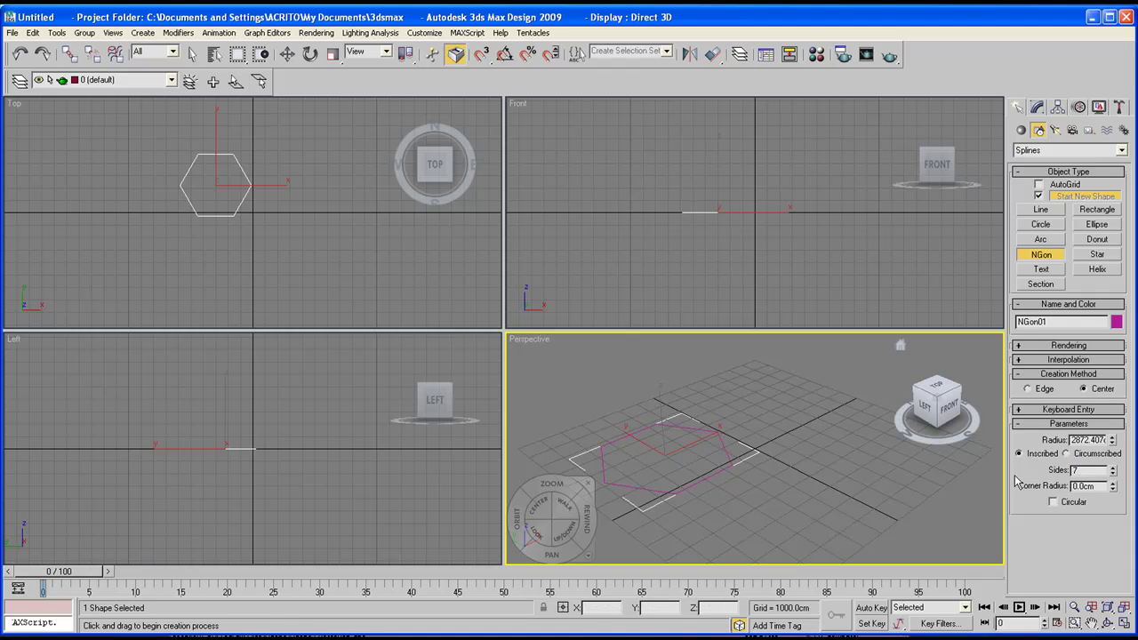
drag(858, 461, 875, 499)
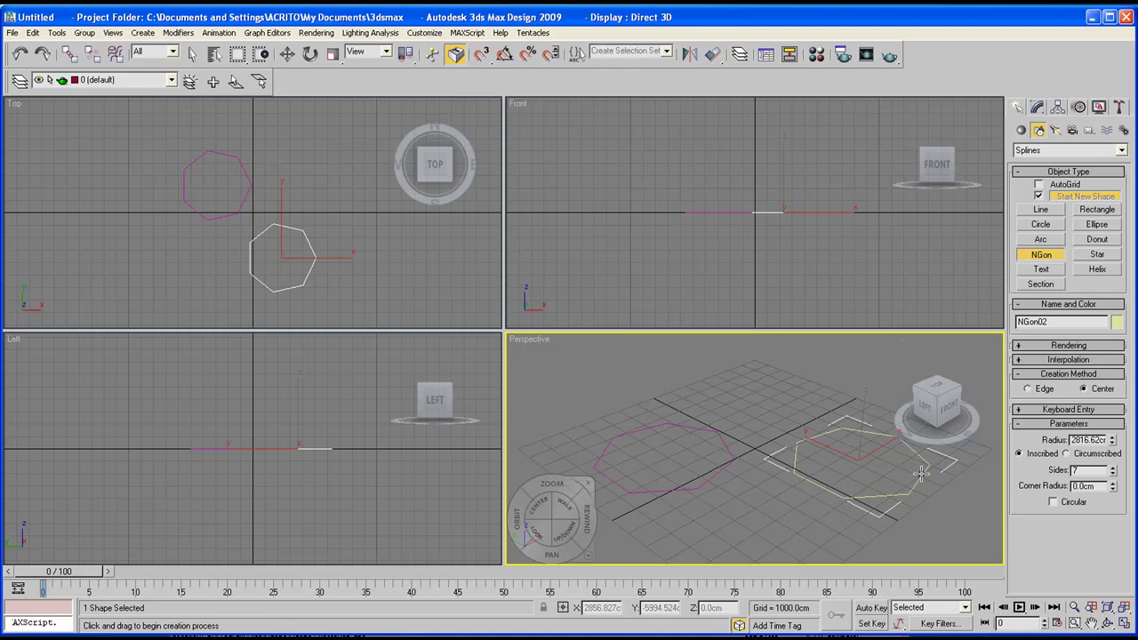
middle_drag(789, 476, 752, 469)
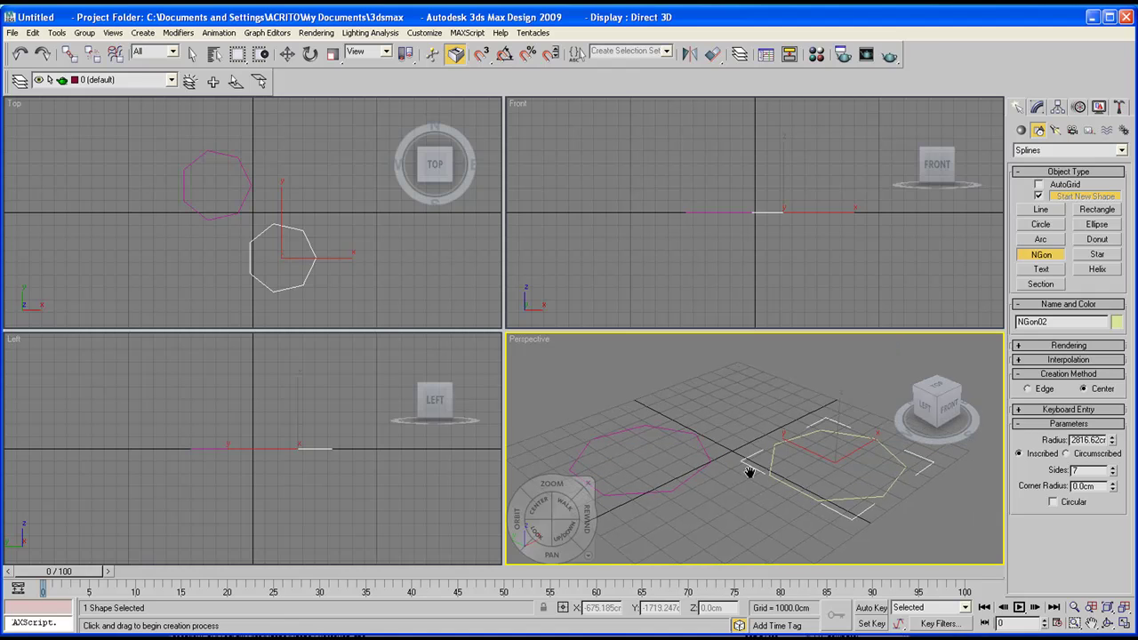
click(1107, 623)
drag(819, 499, 755, 513)
click(288, 54)
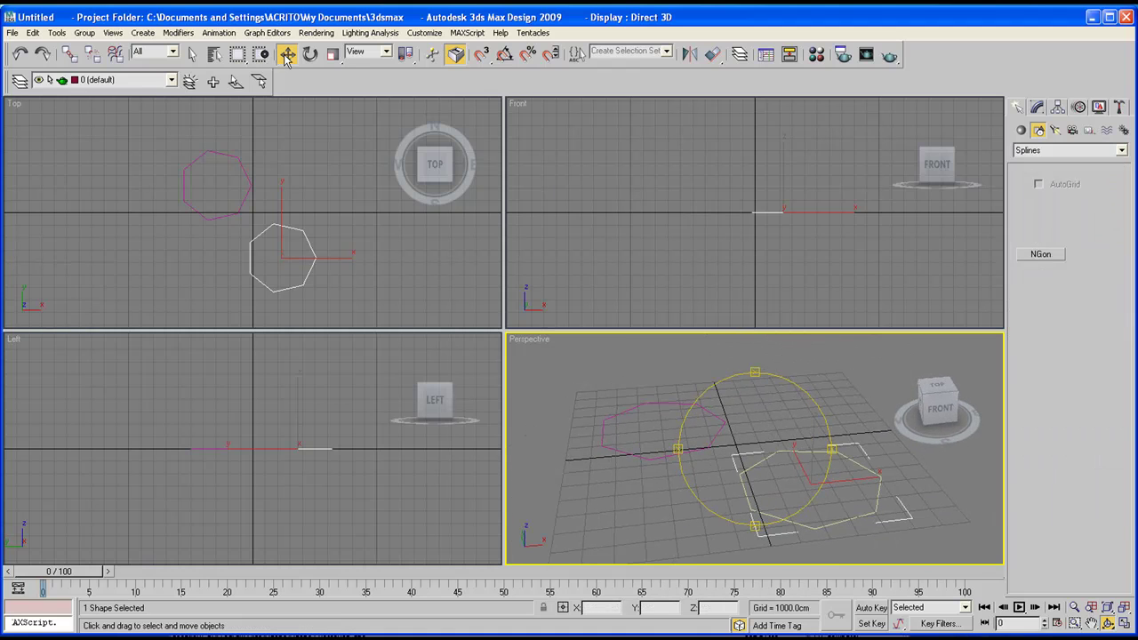
drag(658, 144, 865, 240)
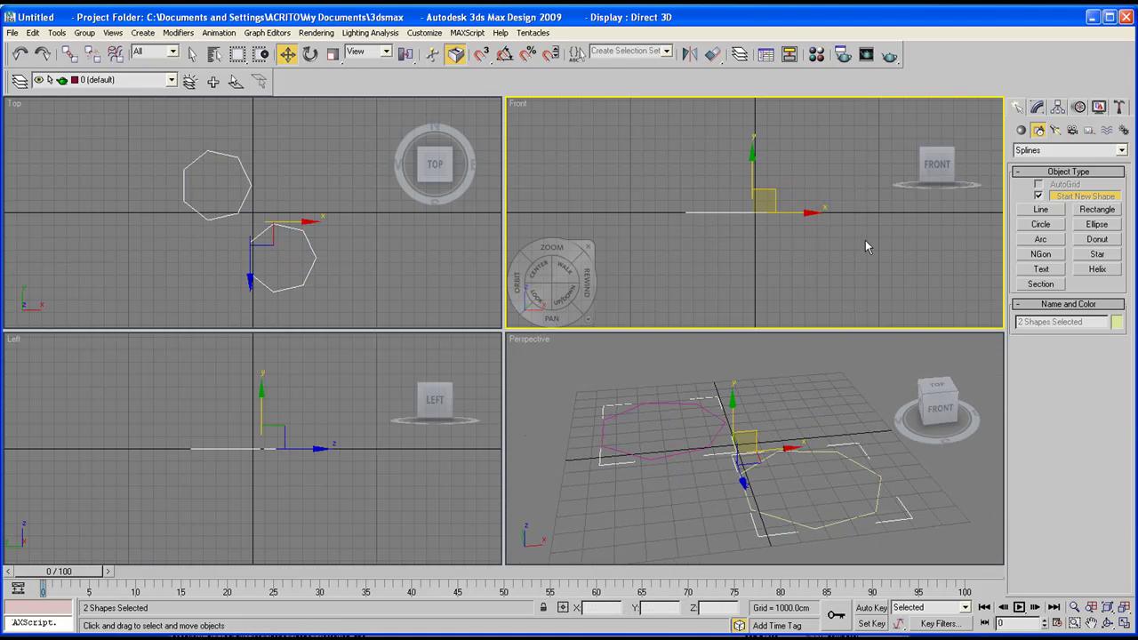
key(Delete)
- Reset the Perspective view and draw Circle01, a circle of radius about 1954.99 cm
click(735, 462)
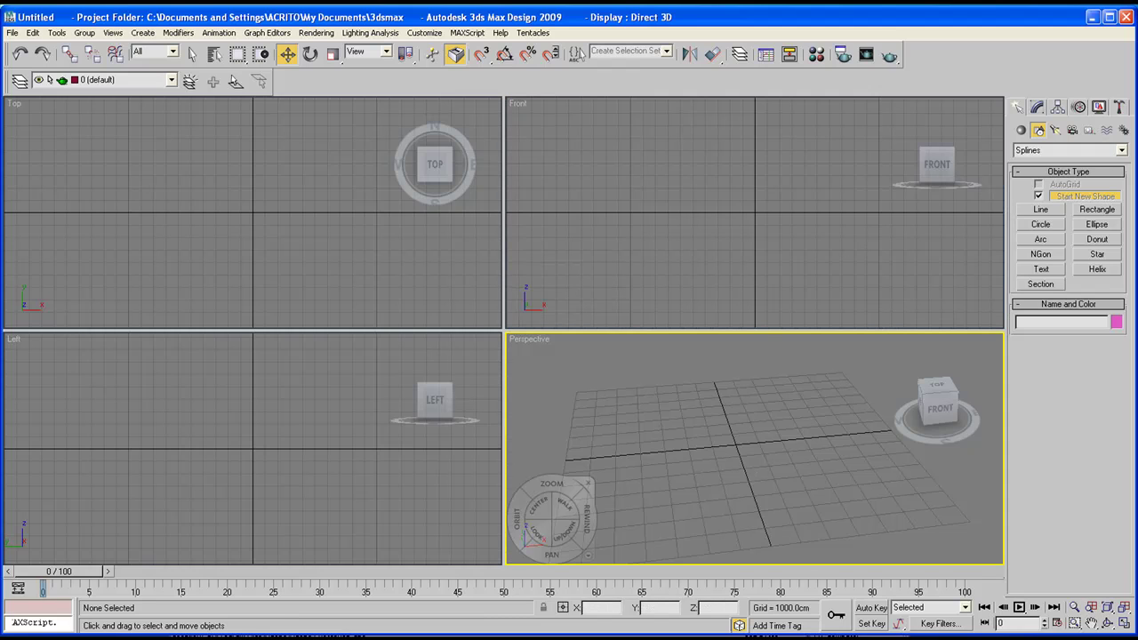
key(shift+z)
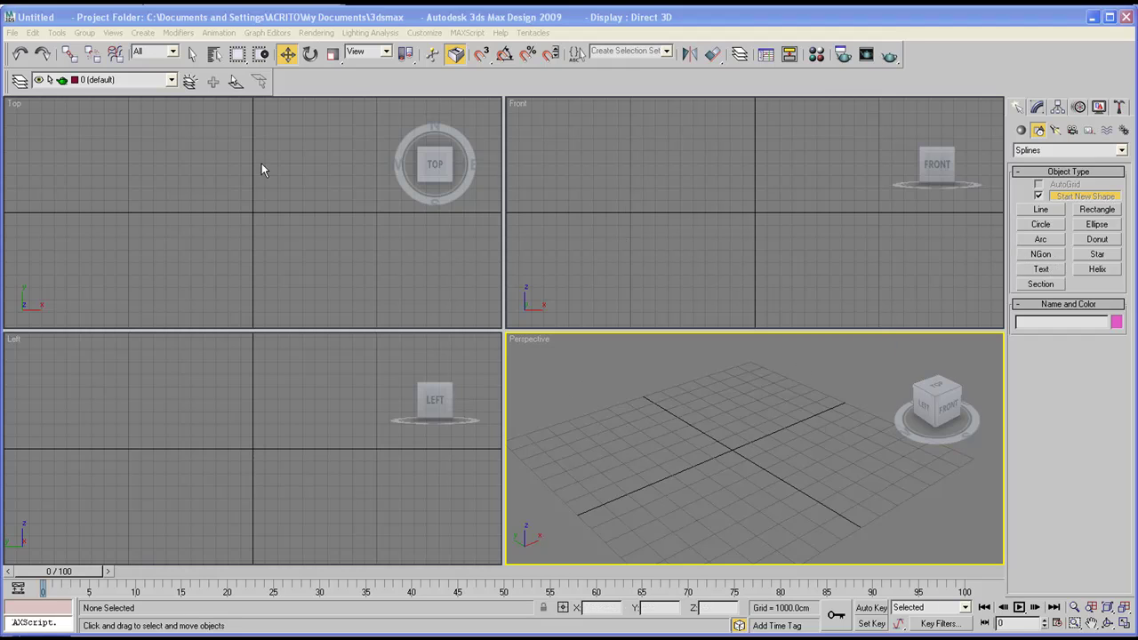
click(1039, 224)
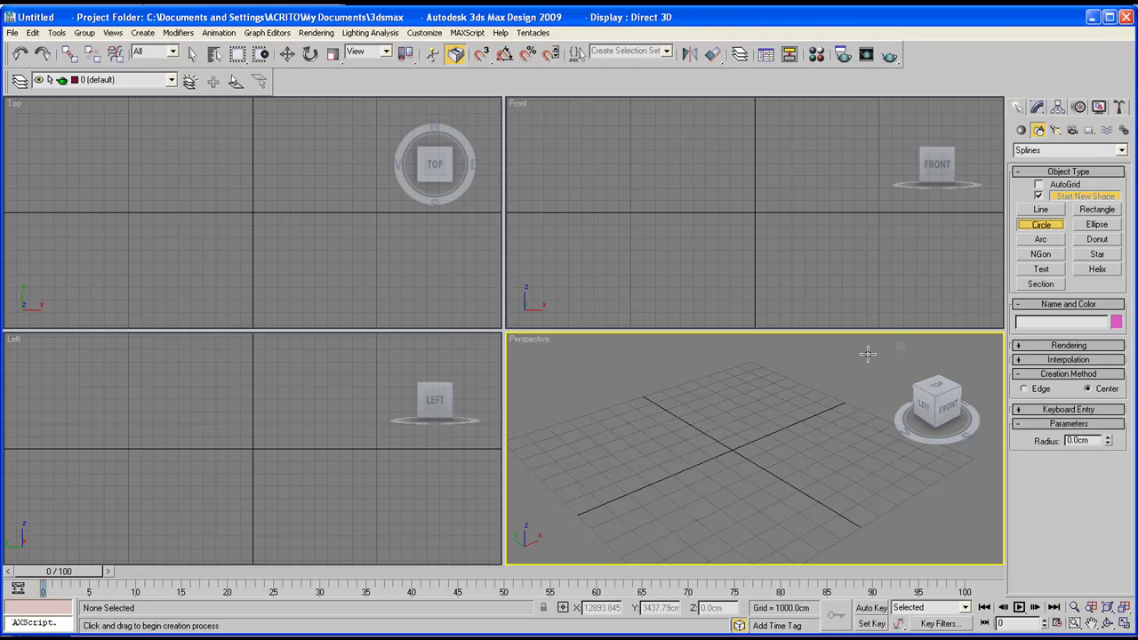
drag(610, 447, 623, 469)
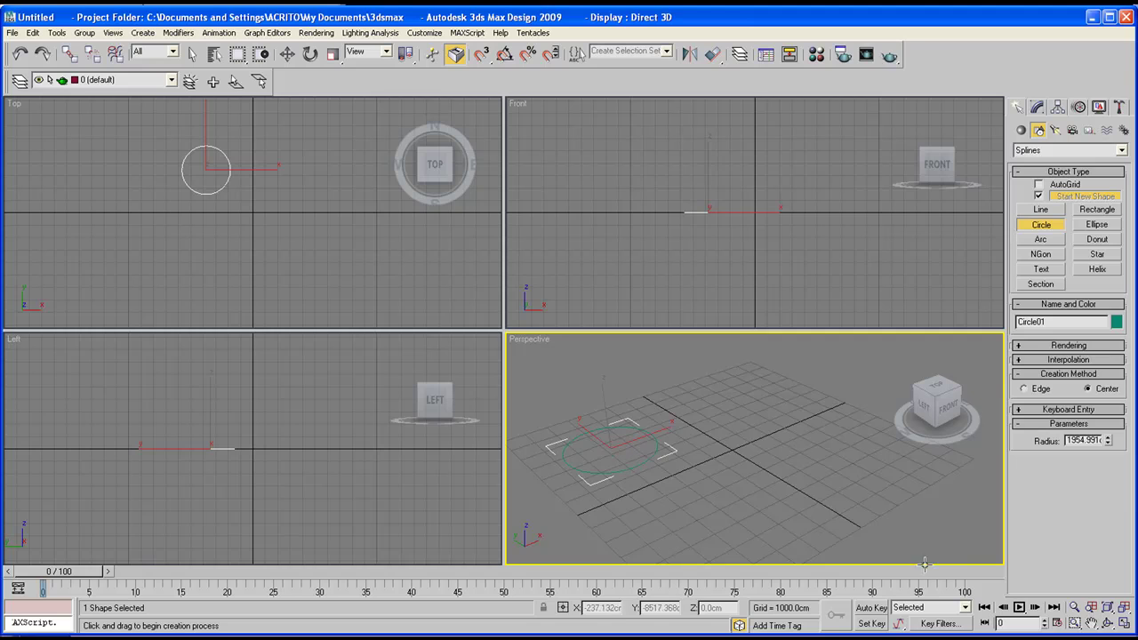
- Orbit the Perspective view to a new angle and turn off its grid
click(1107, 623)
drag(760, 463, 758, 478)
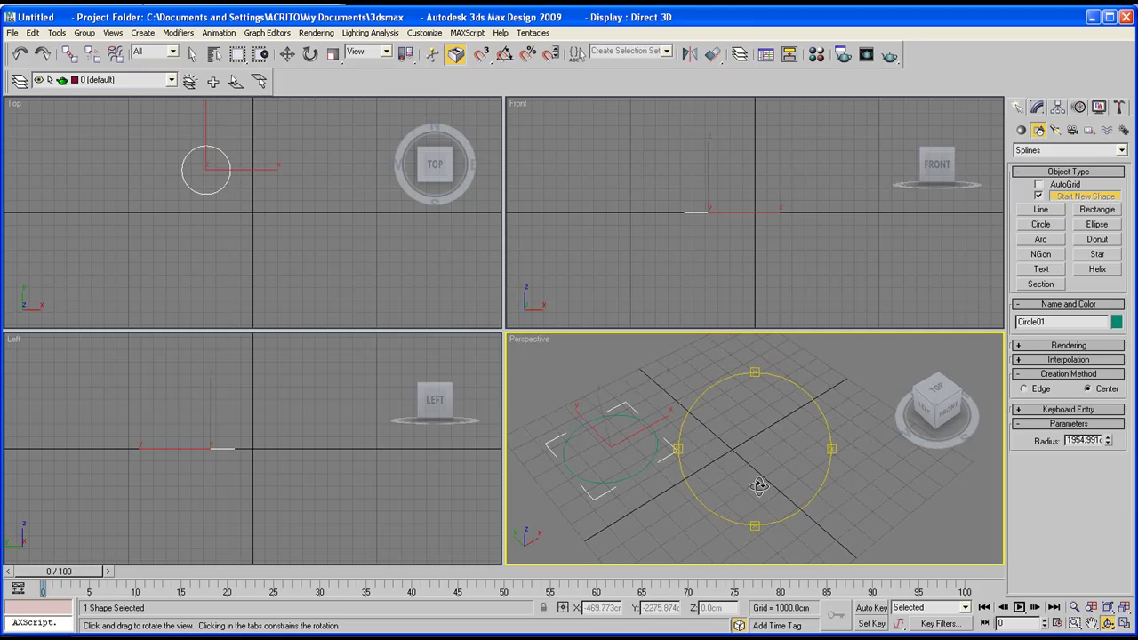
right_click(524, 342)
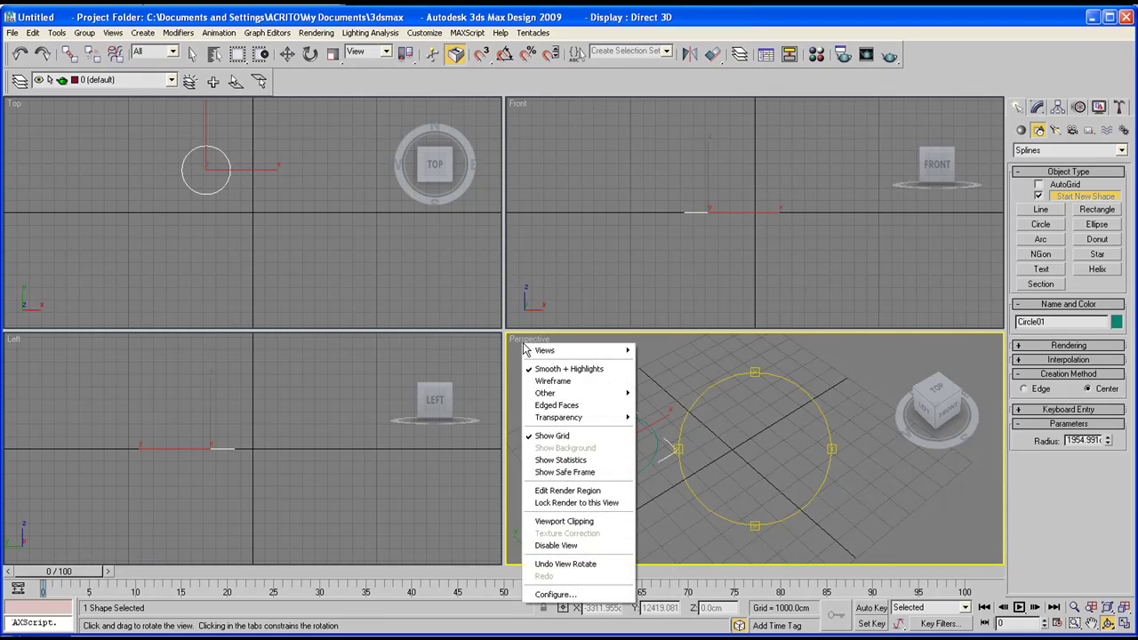
click(543, 437)
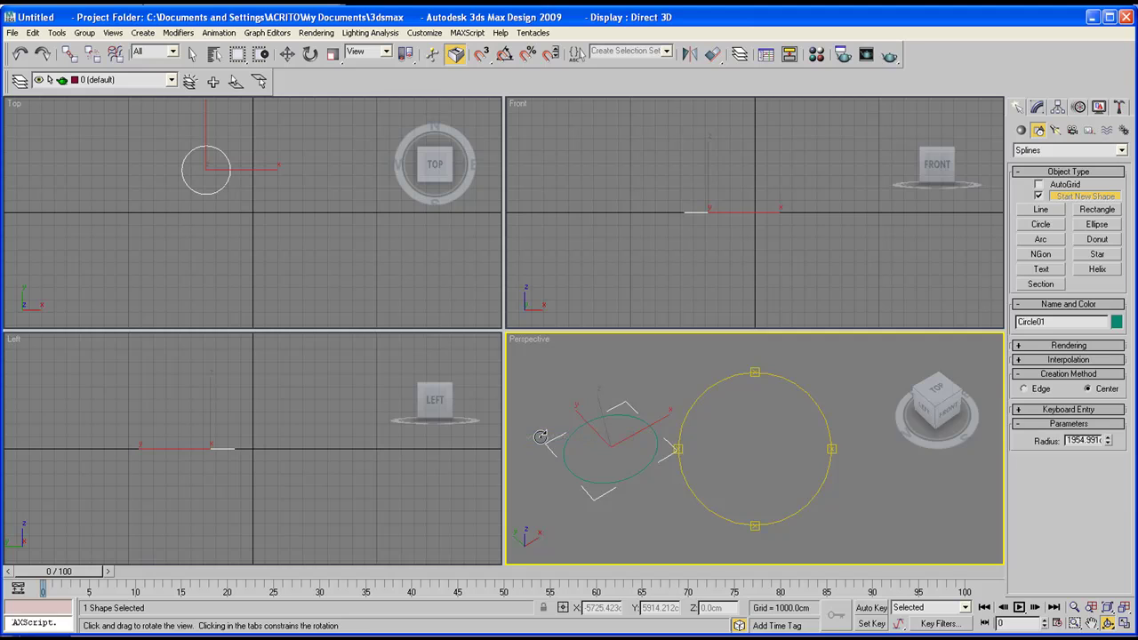
- Maximize the Perspective view, look down from above, and draw five small circles beside the large one
click(1124, 623)
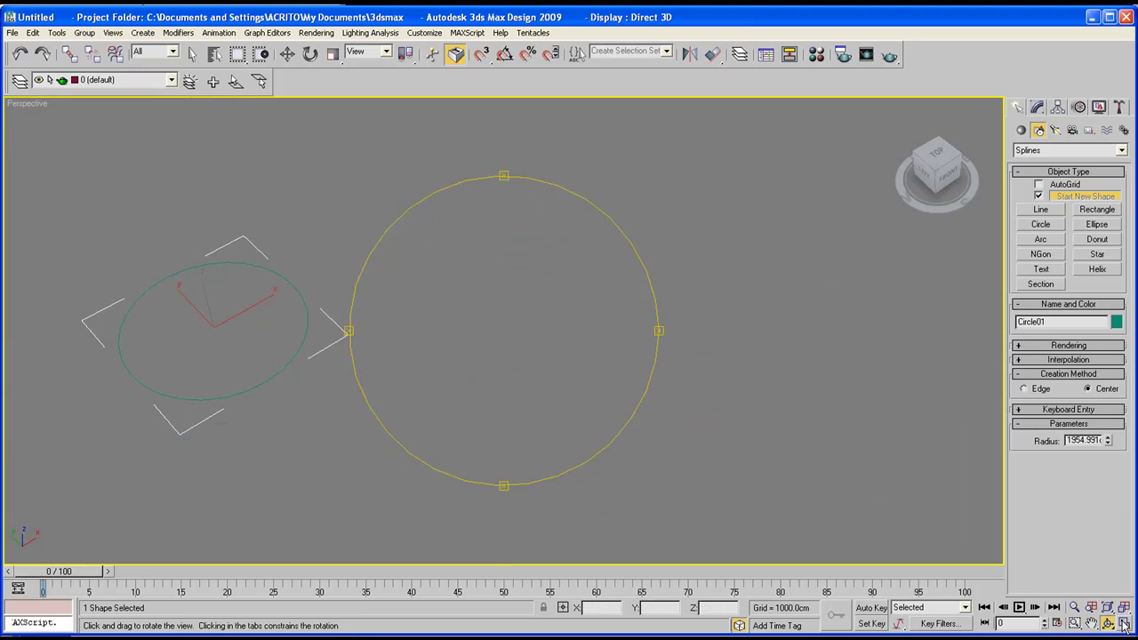
mouse_move(477, 326)
mouse_down()
mouse_move(475, 361)
mouse_move(488, 330)
mouse_up()
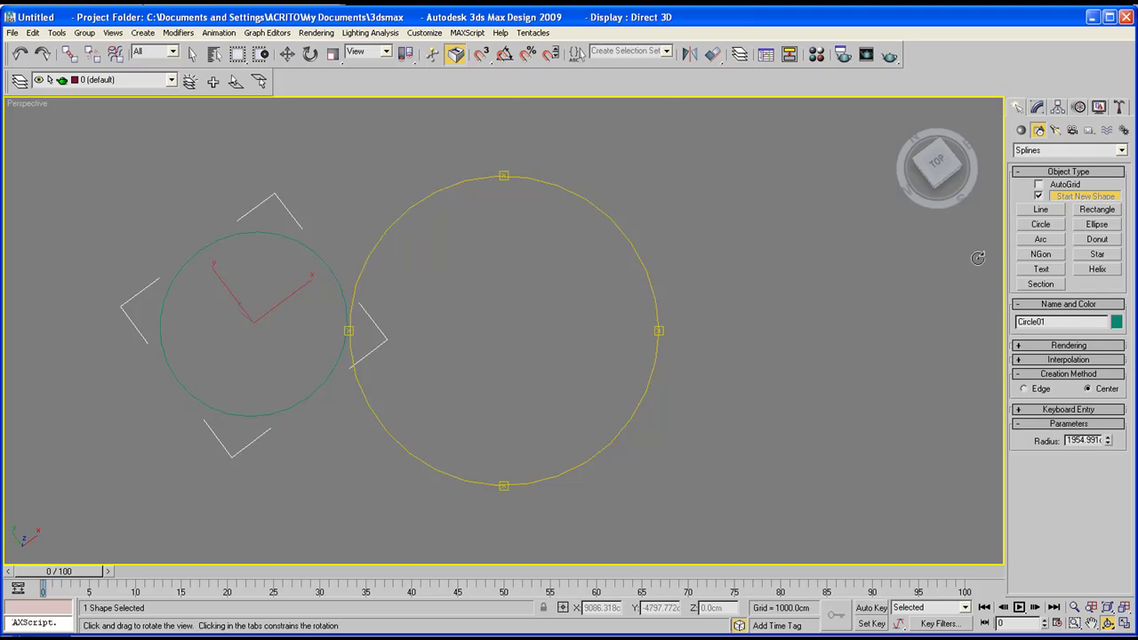
click(1040, 224)
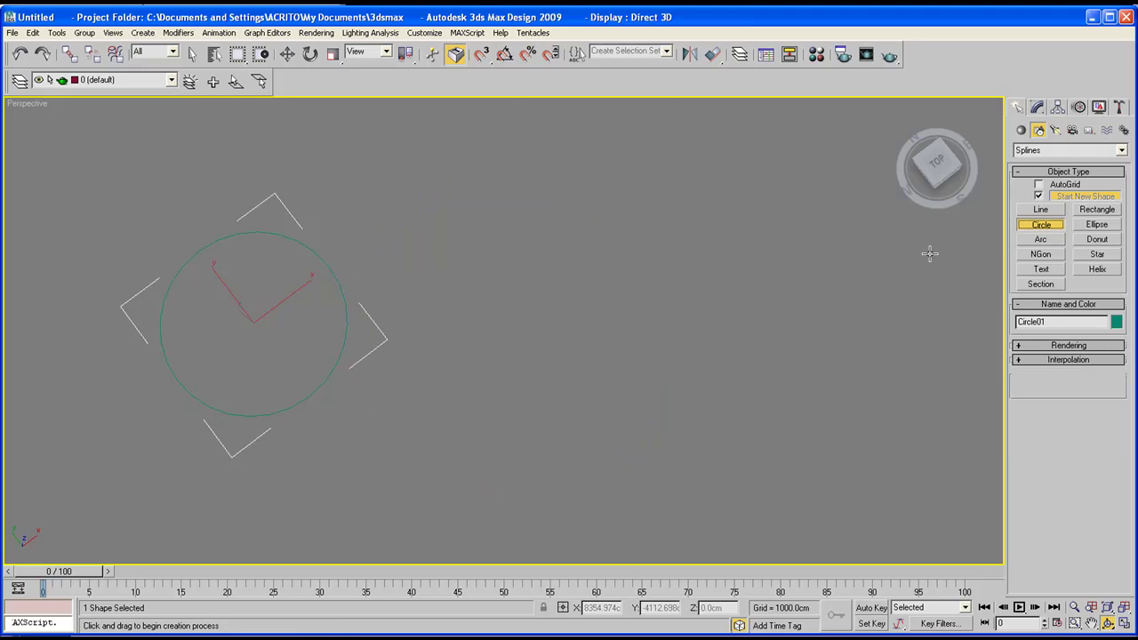
mouse_move(324, 225)
mouse_down()
mouse_move(338, 238)
mouse_move(446, 222)
mouse_move(454, 236)
mouse_move(524, 247)
mouse_up()
click(514, 227)
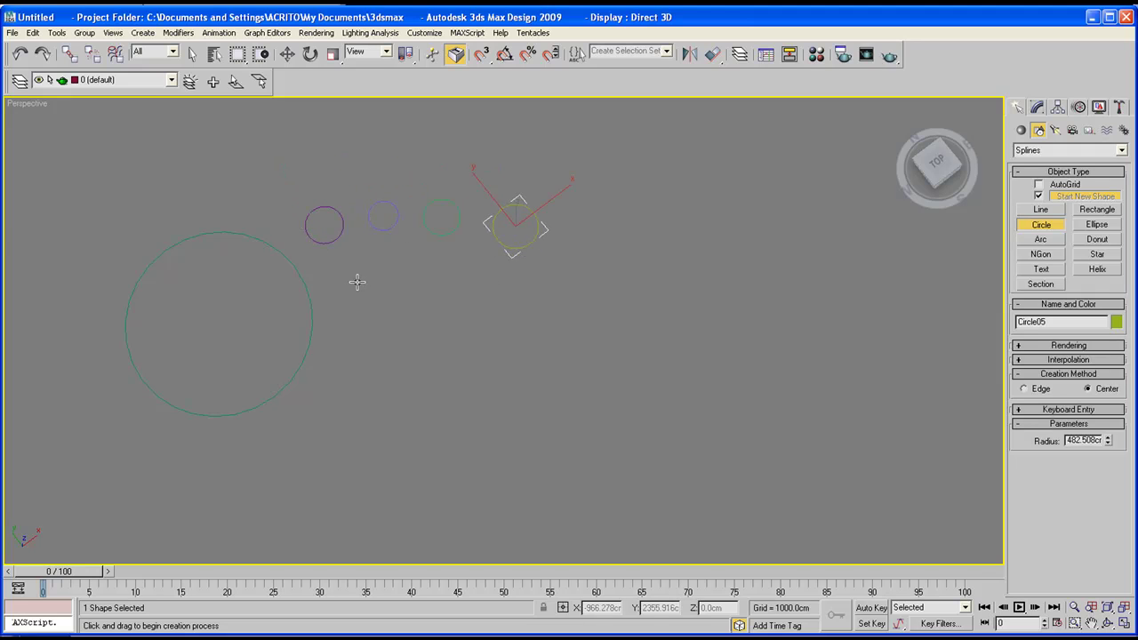
drag(358, 282, 377, 300)
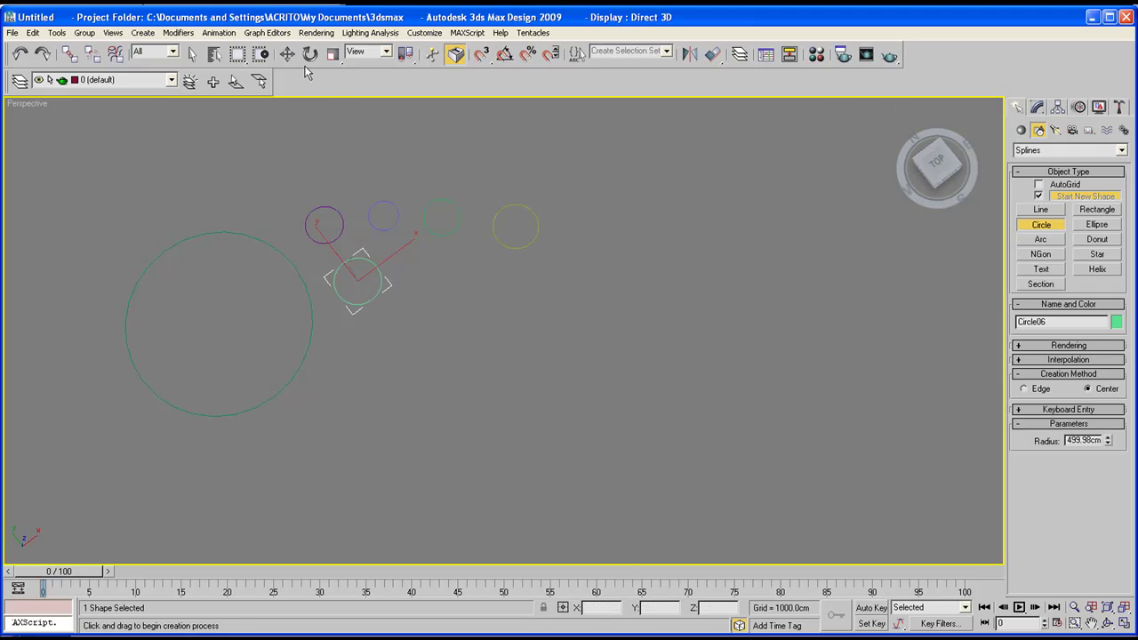
- Select each circle in turn with Select and Move, constraining movement to the XY plane
click(287, 54)
click(256, 239)
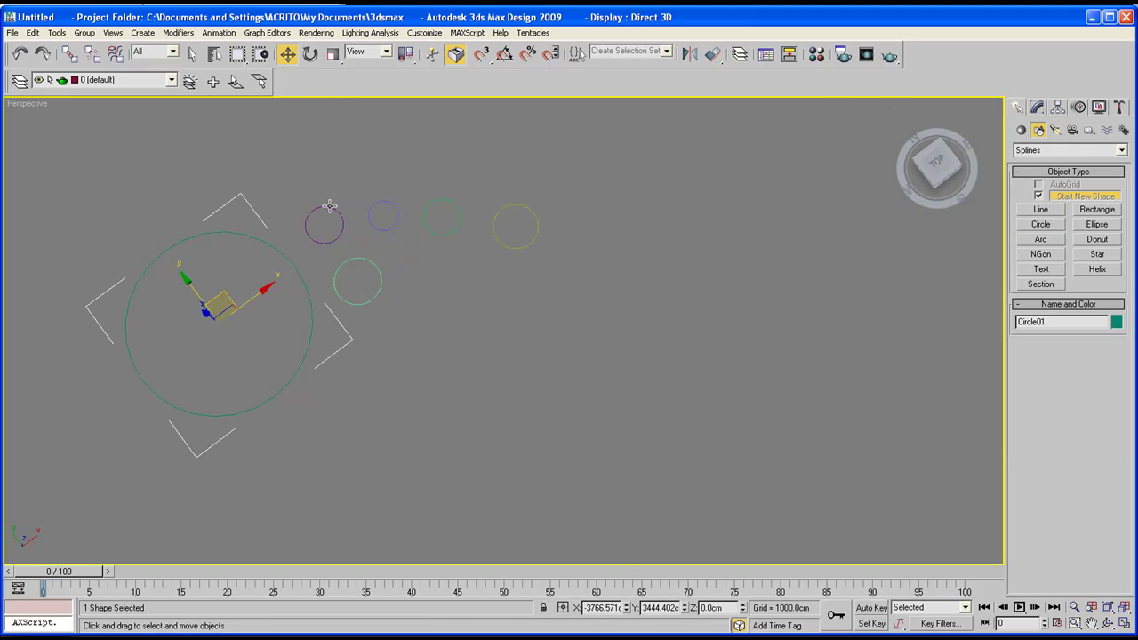
click(329, 206)
click(398, 210)
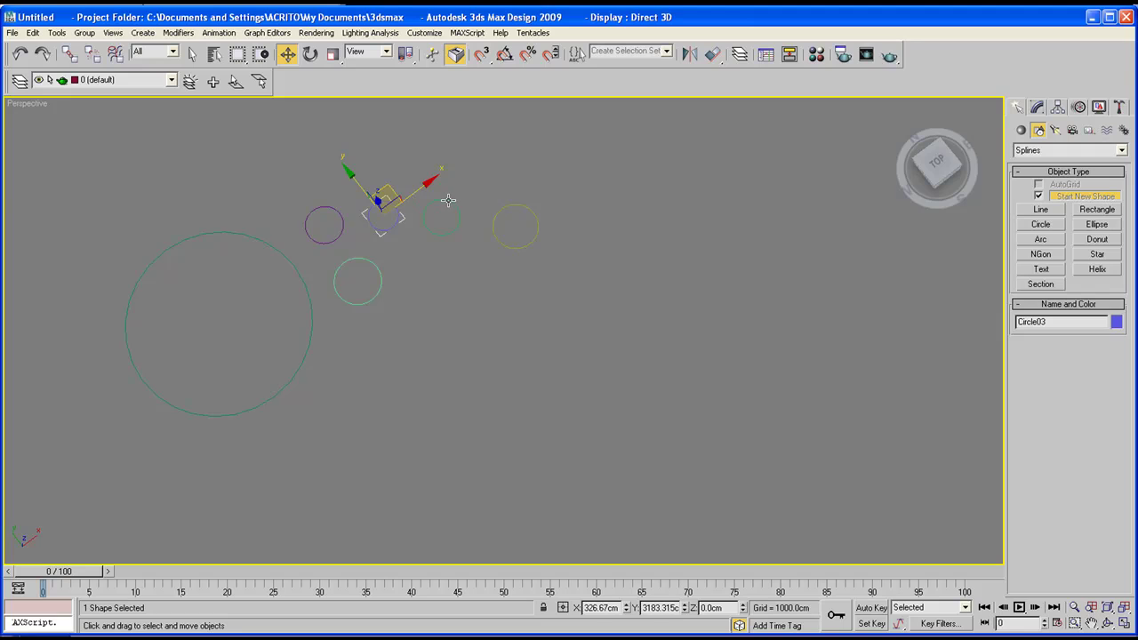
click(448, 201)
click(524, 206)
click(296, 273)
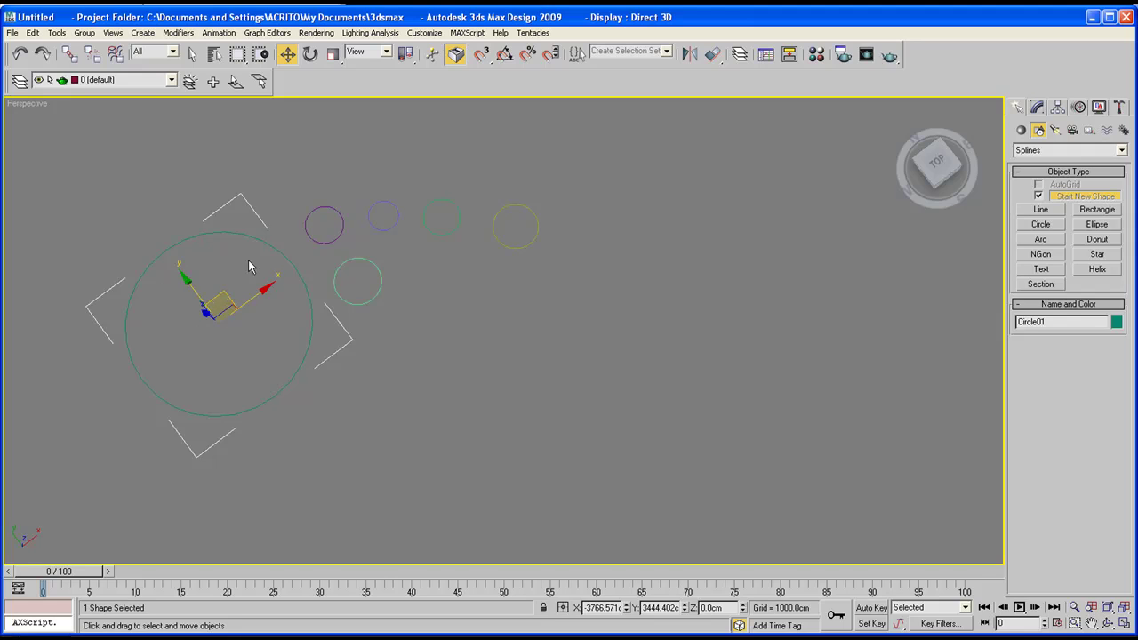
middle_drag(346, 249, 327, 247)
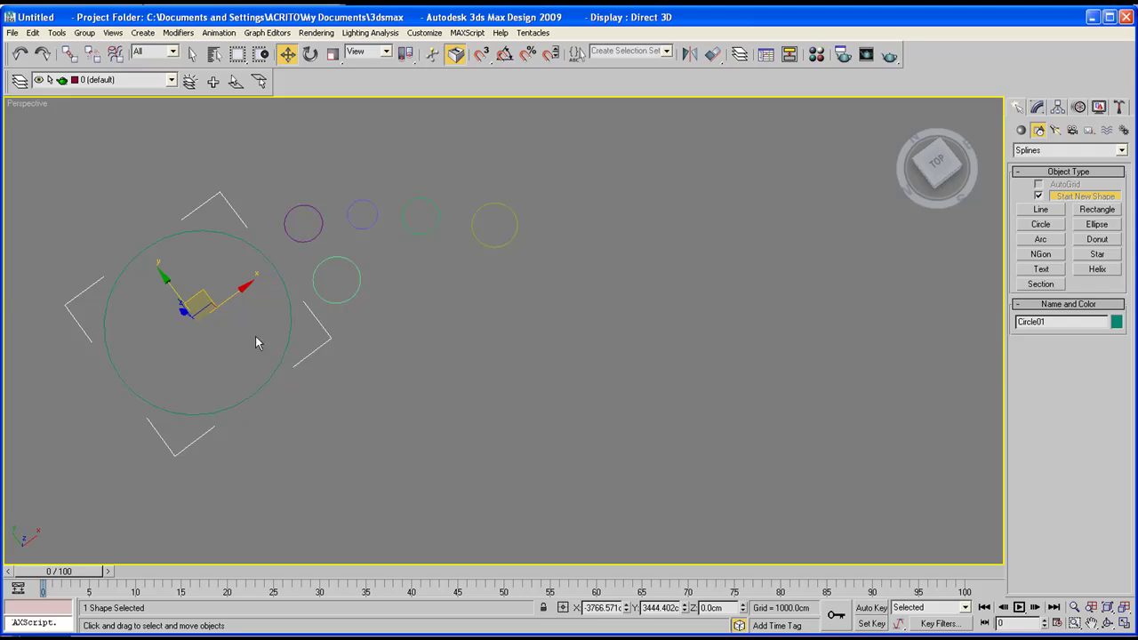
click(199, 302)
middle_drag(463, 241, 458, 228)
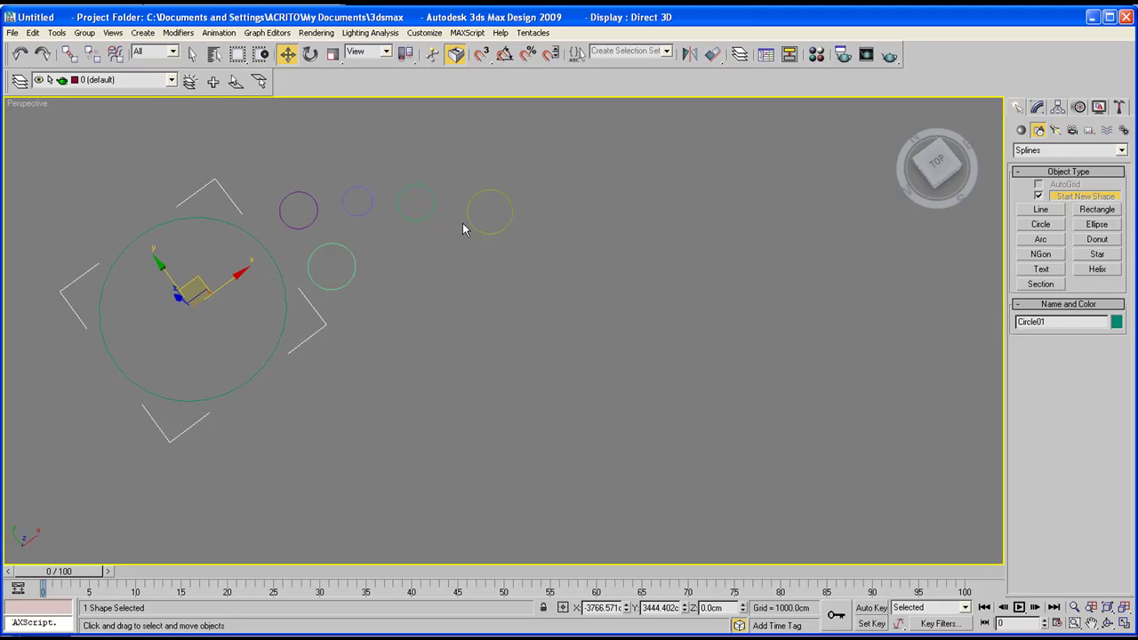
- With Start New Shape off, draw several more circles of varying sizes across the middle and lower view
click(1047, 228)
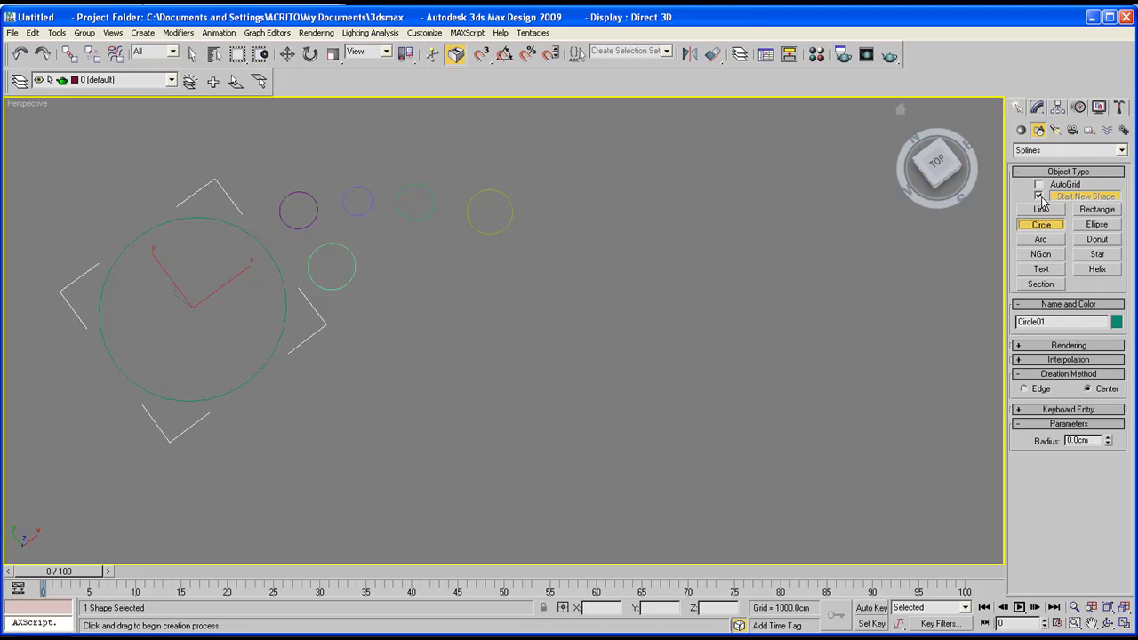
click(1039, 195)
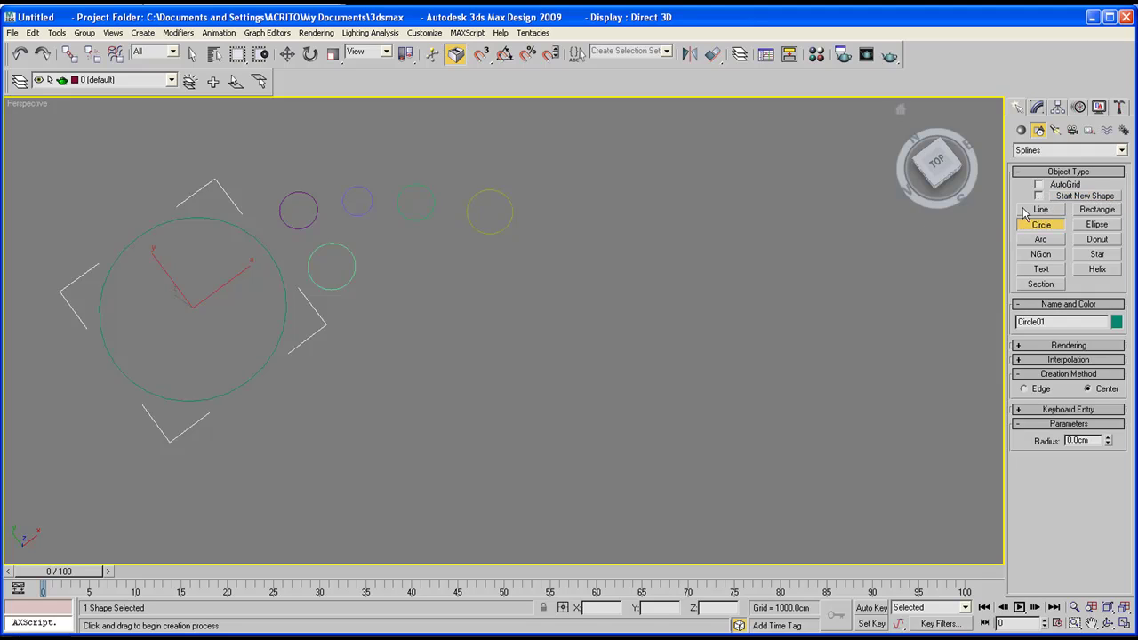
middle_drag(573, 270, 547, 254)
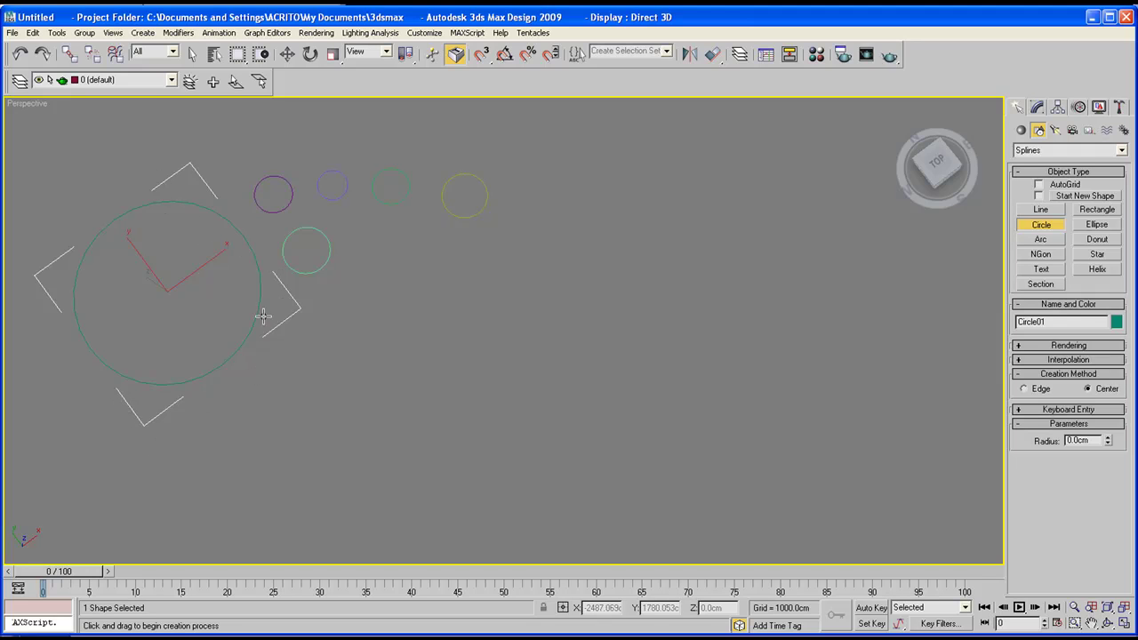
middle_drag(241, 333, 241, 311)
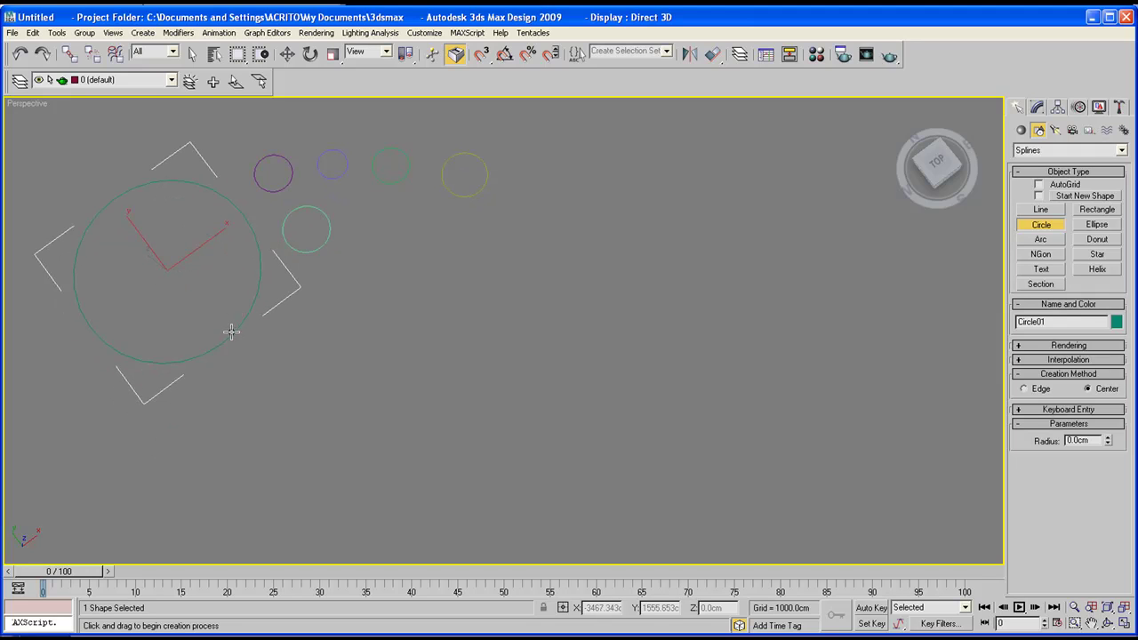
middle_drag(344, 337, 329, 347)
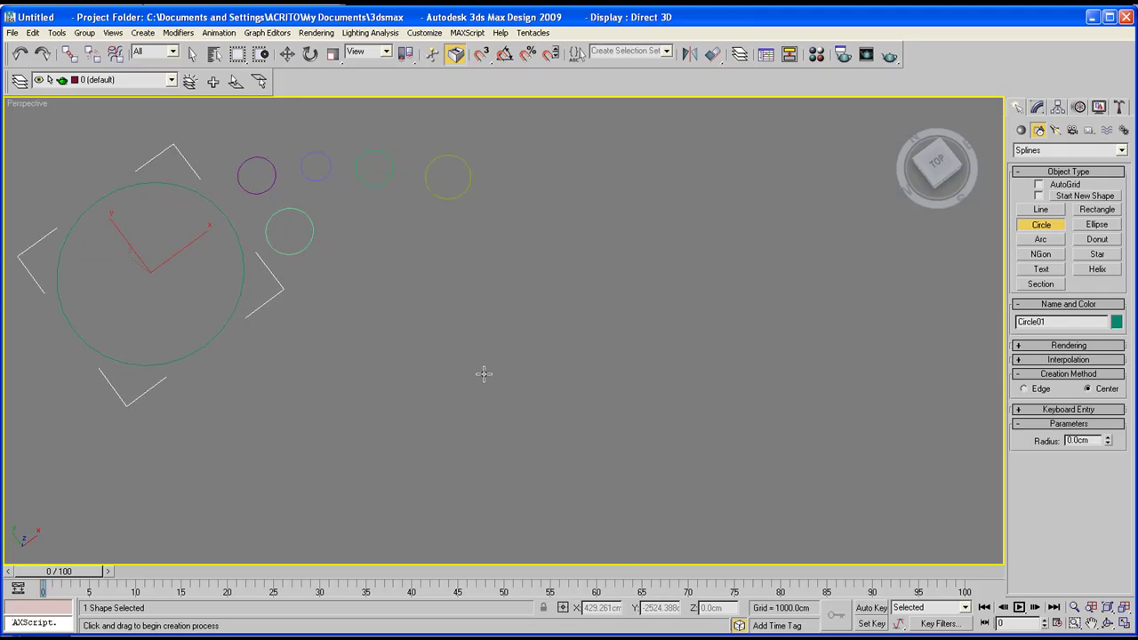
drag(408, 323, 428, 361)
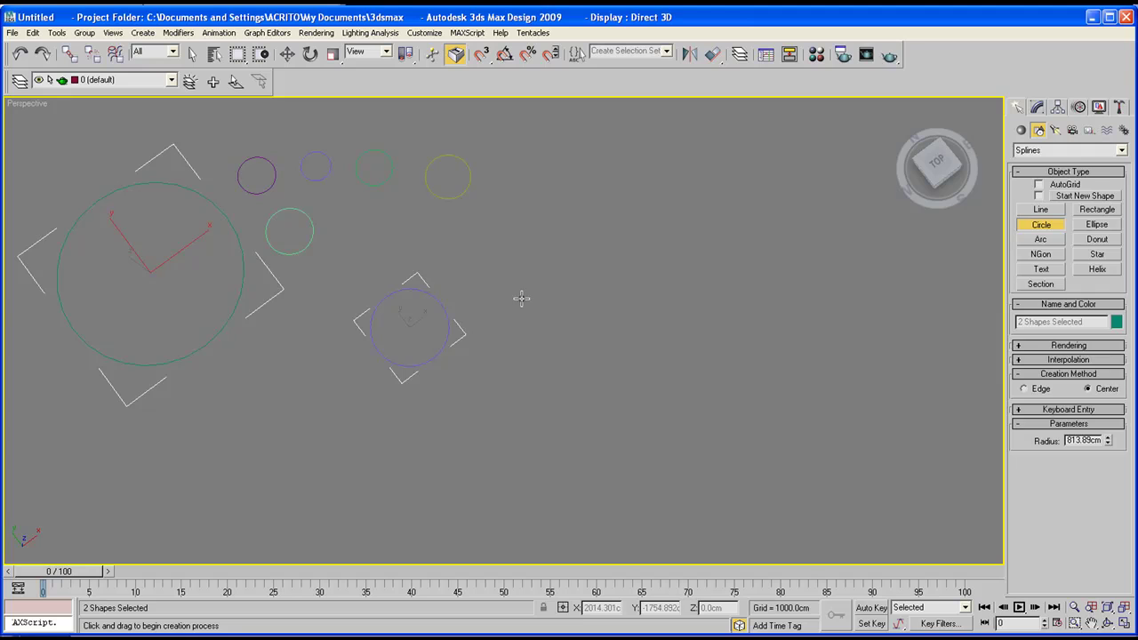
drag(522, 298, 555, 355)
drag(555, 355, 555, 355)
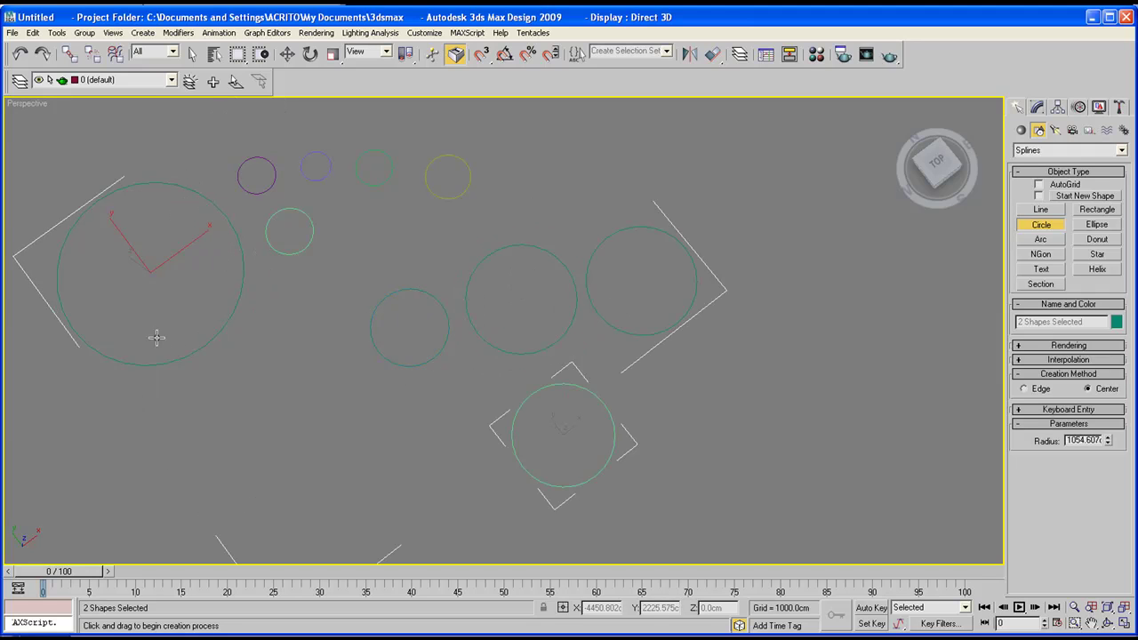
drag(726, 407, 763, 457)
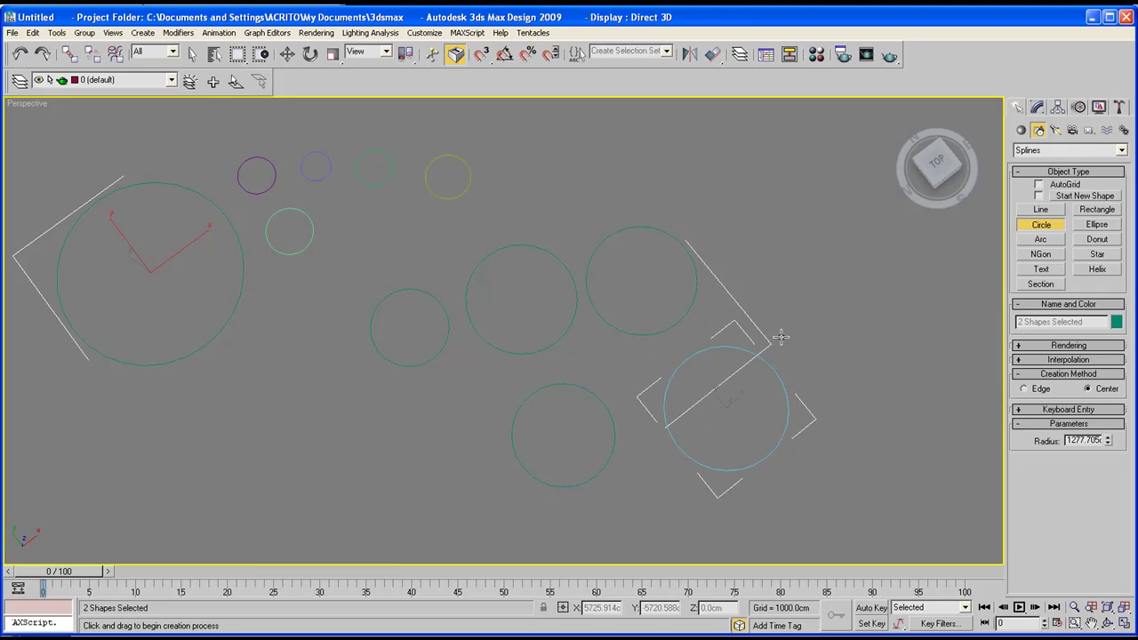
drag(760, 249, 804, 214)
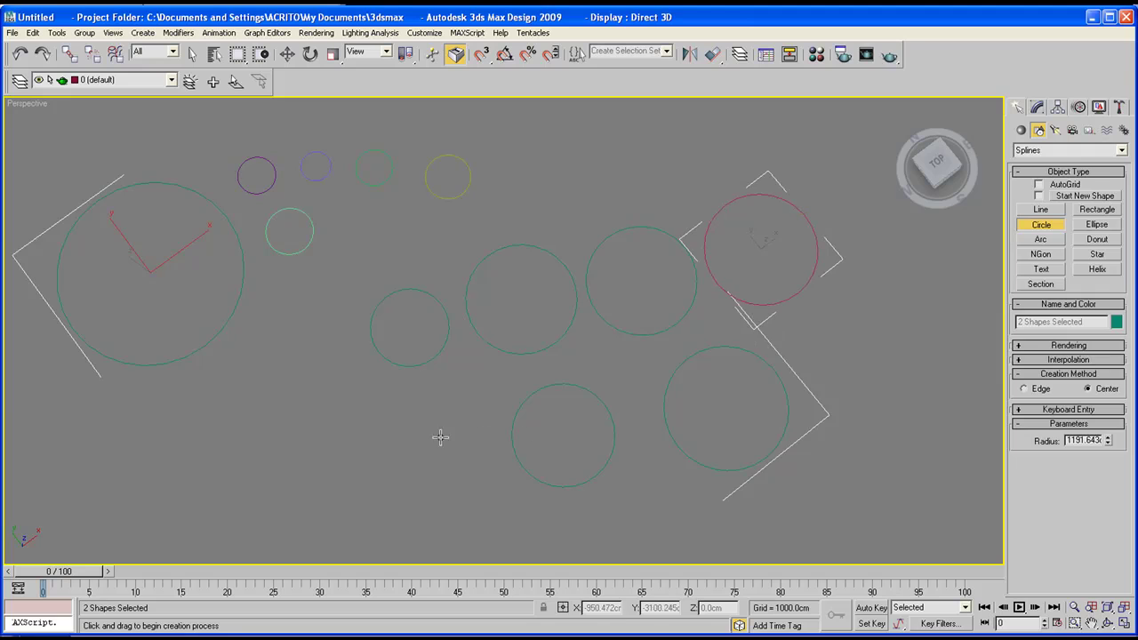
drag(303, 457, 329, 490)
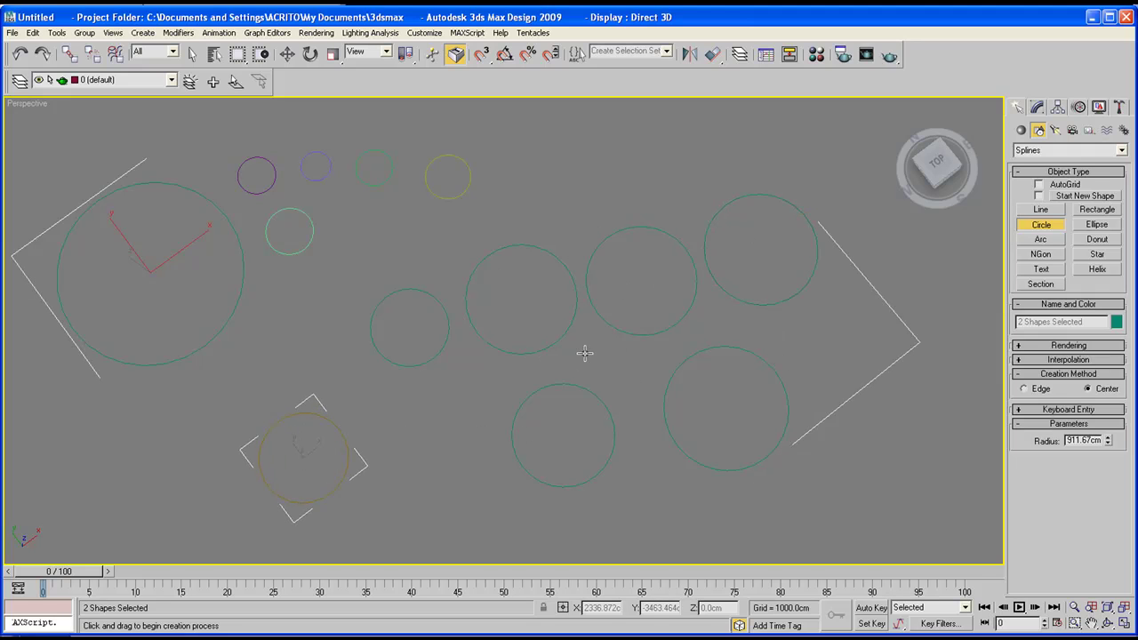
- Lift Circle05 and the large Circle01 upward with Select and Move
click(286, 54)
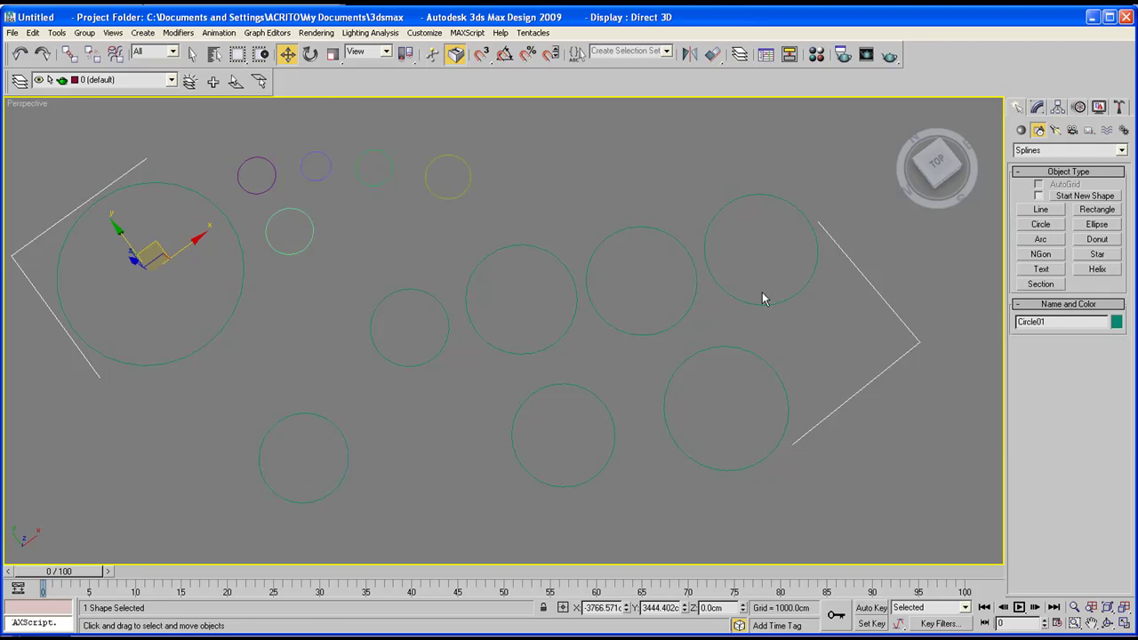
click(1107, 623)
drag(568, 355, 261, 98)
click(286, 54)
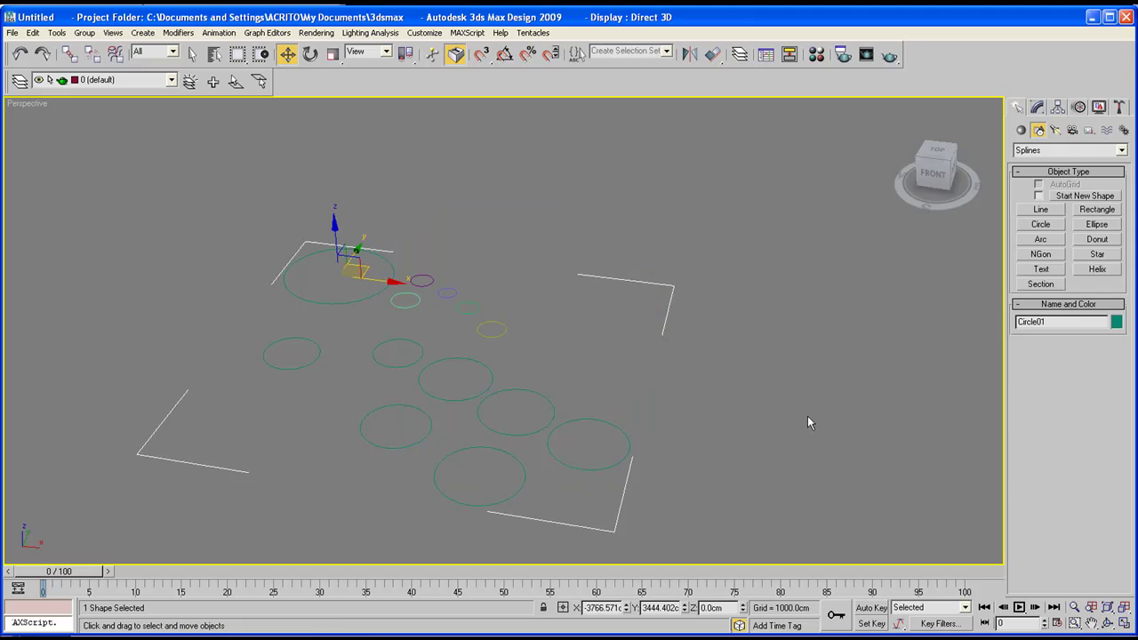
click(565, 361)
click(503, 332)
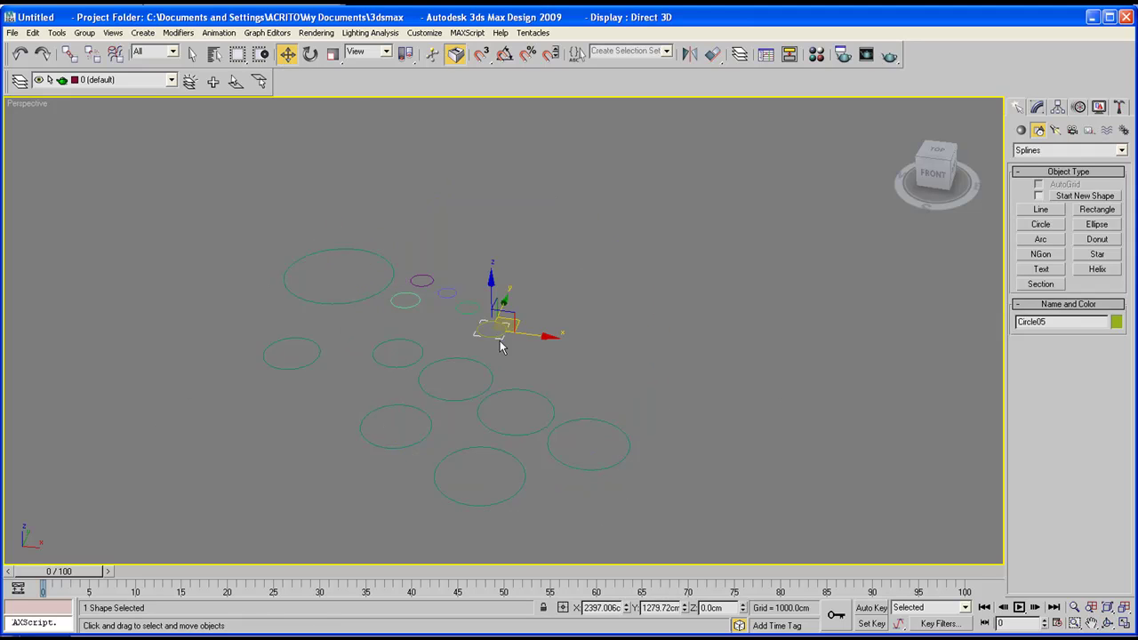
mouse_move(492, 268)
mouse_down()
mouse_move(492, 147)
mouse_move(493, 253)
mouse_up()
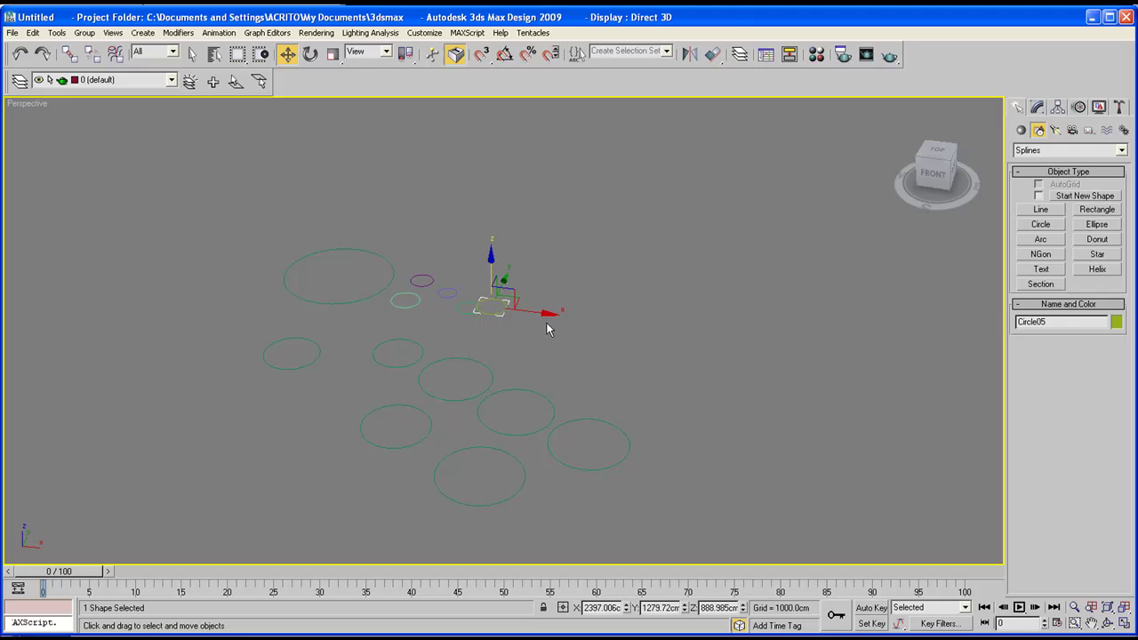
click(606, 420)
drag(331, 233, 356, 179)
- Delete the large circles, then drag a selection around the remaining small circles
click(1107, 623)
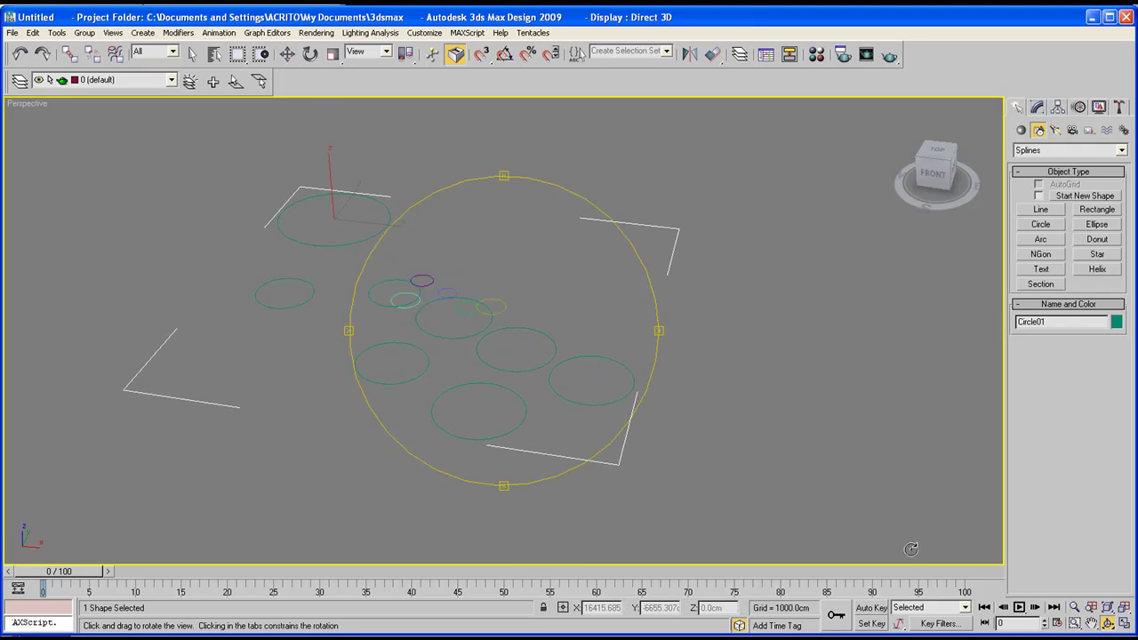
drag(533, 326, 491, 331)
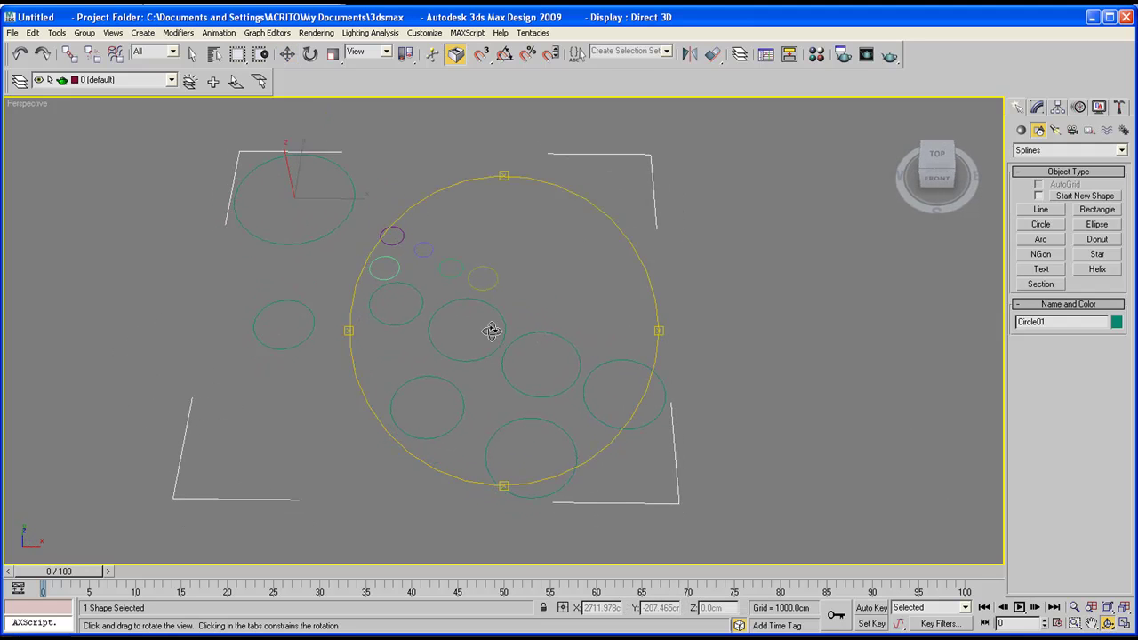
drag(475, 279, 524, 261)
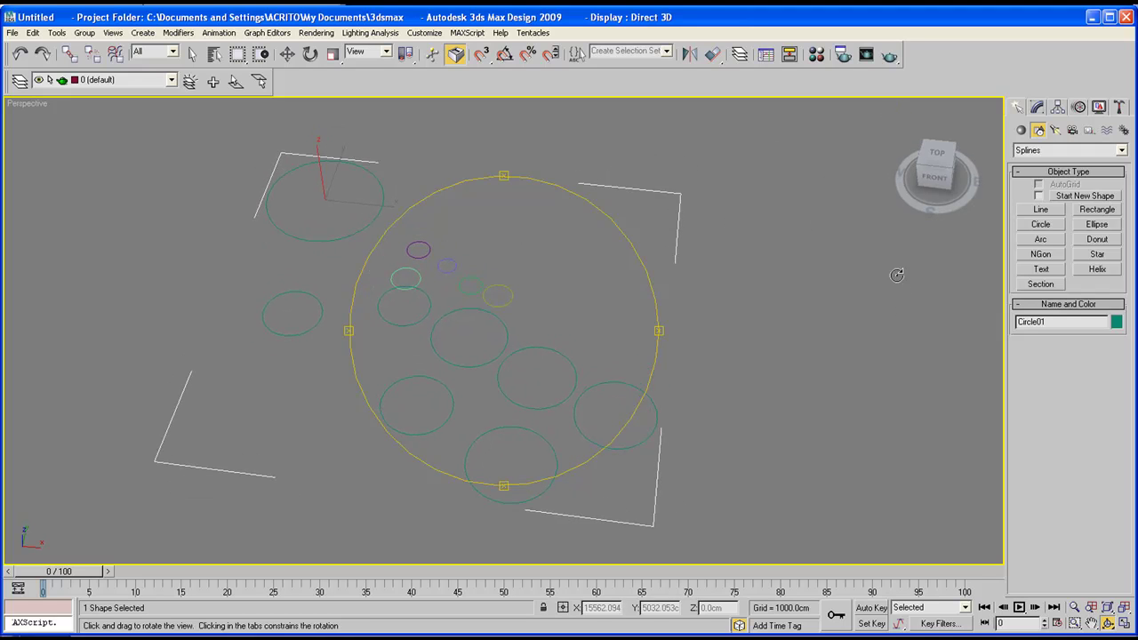
key(Delete)
key(w)
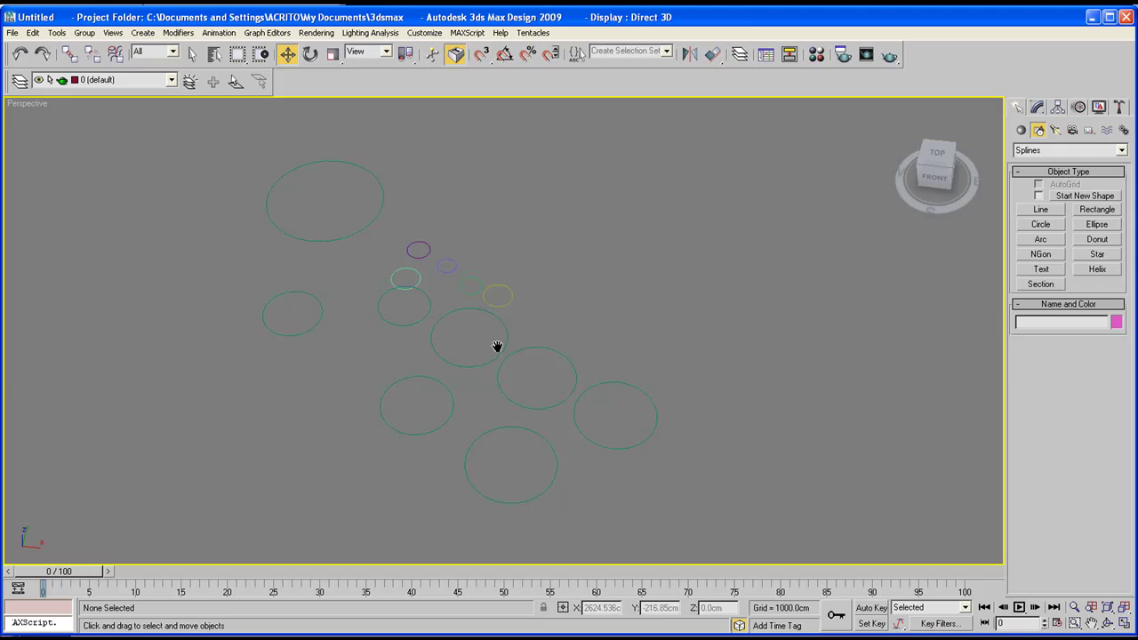
middle_drag(497, 346, 498, 335)
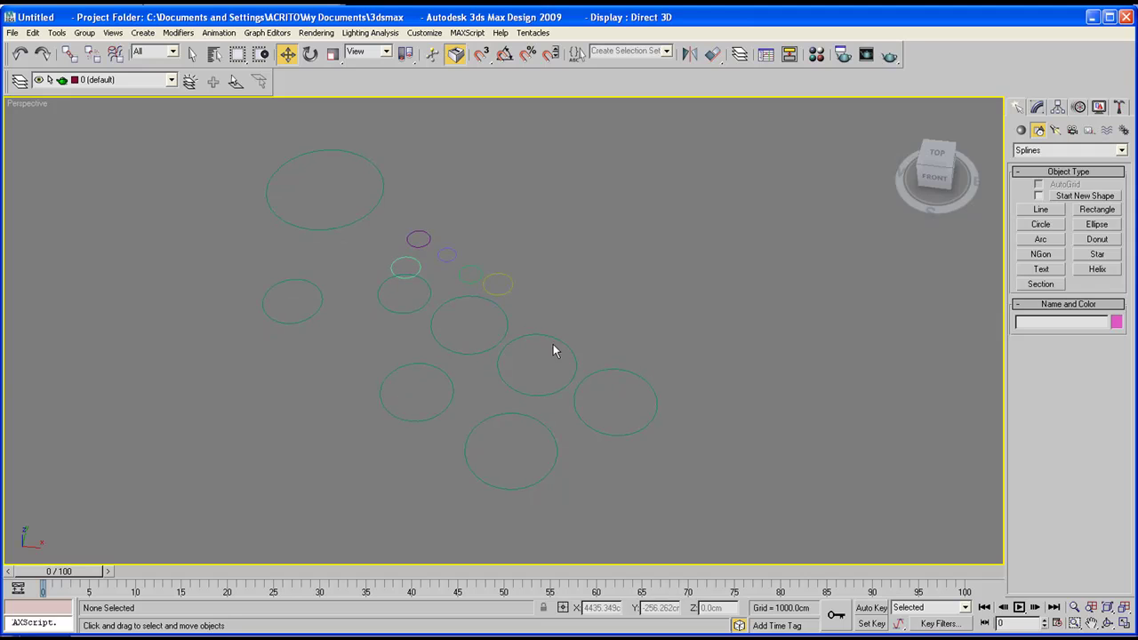
click(350, 223)
key(Delete)
drag(368, 198, 494, 331)
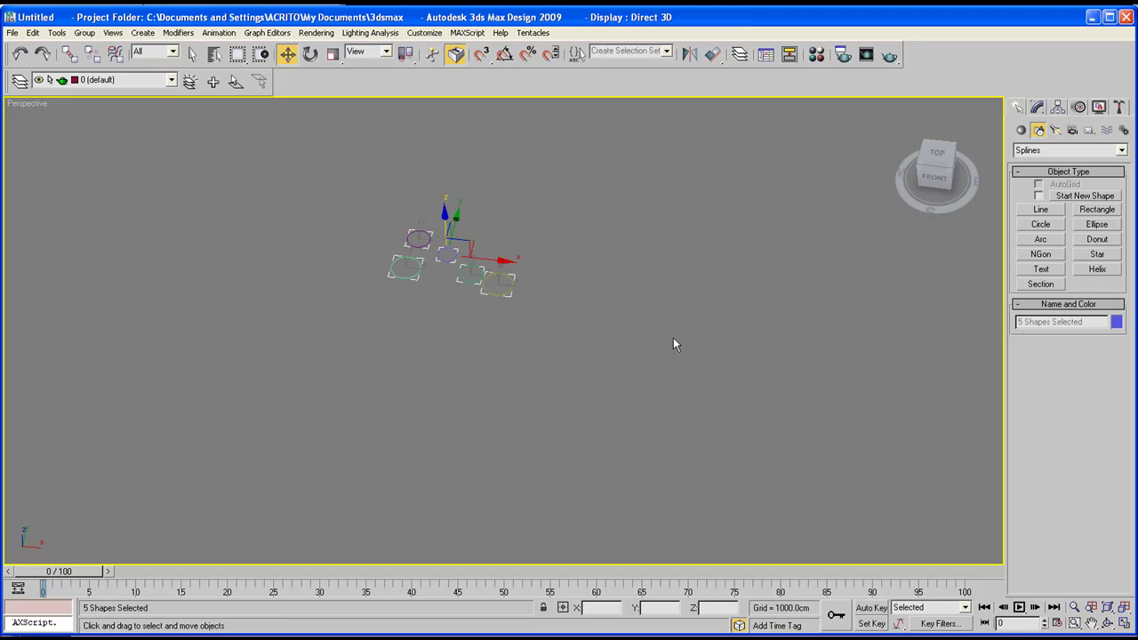
- Delete the small circles and draw Star01, a six-pointed star with outer radius about 4494.5 cm
key(Delete)
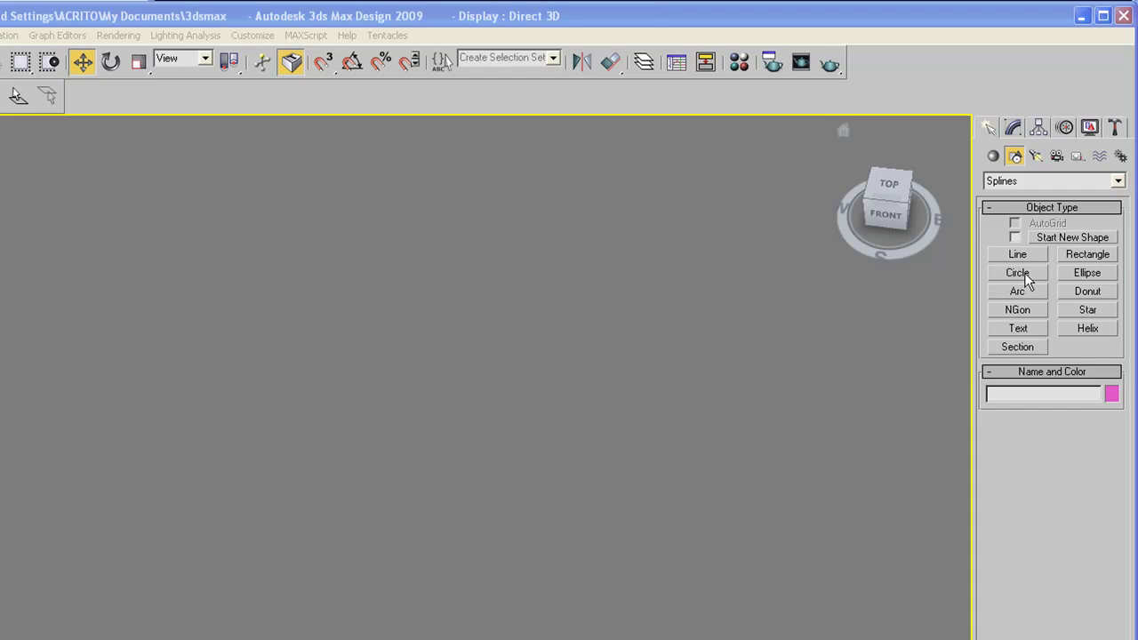
click(1086, 309)
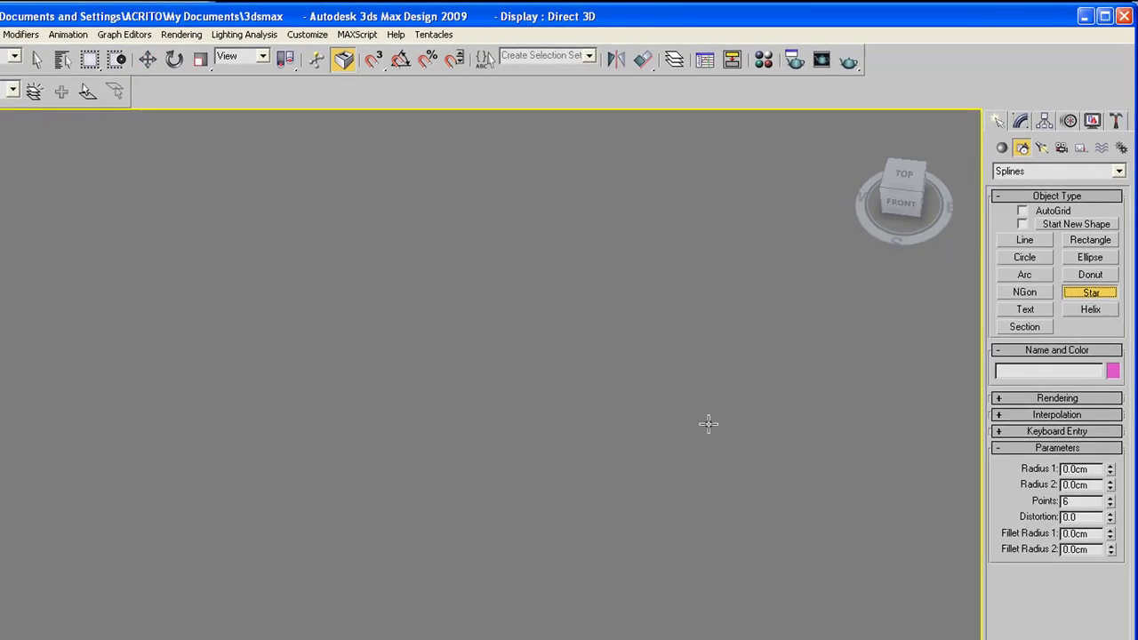
drag(188, 415, 233, 300)
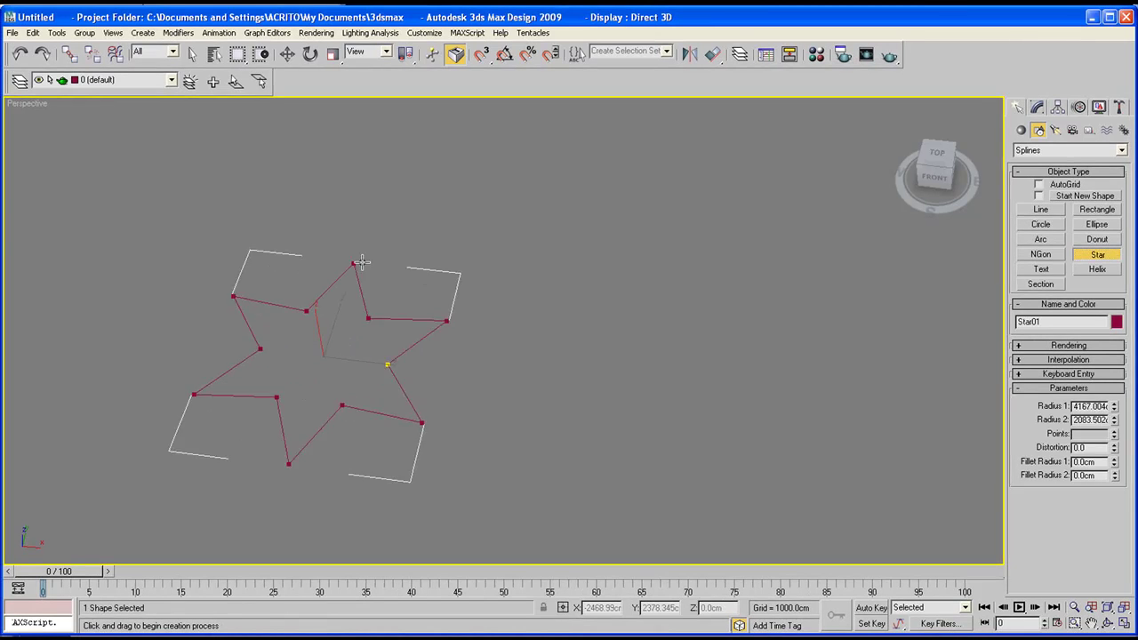
drag(362, 263, 363, 254)
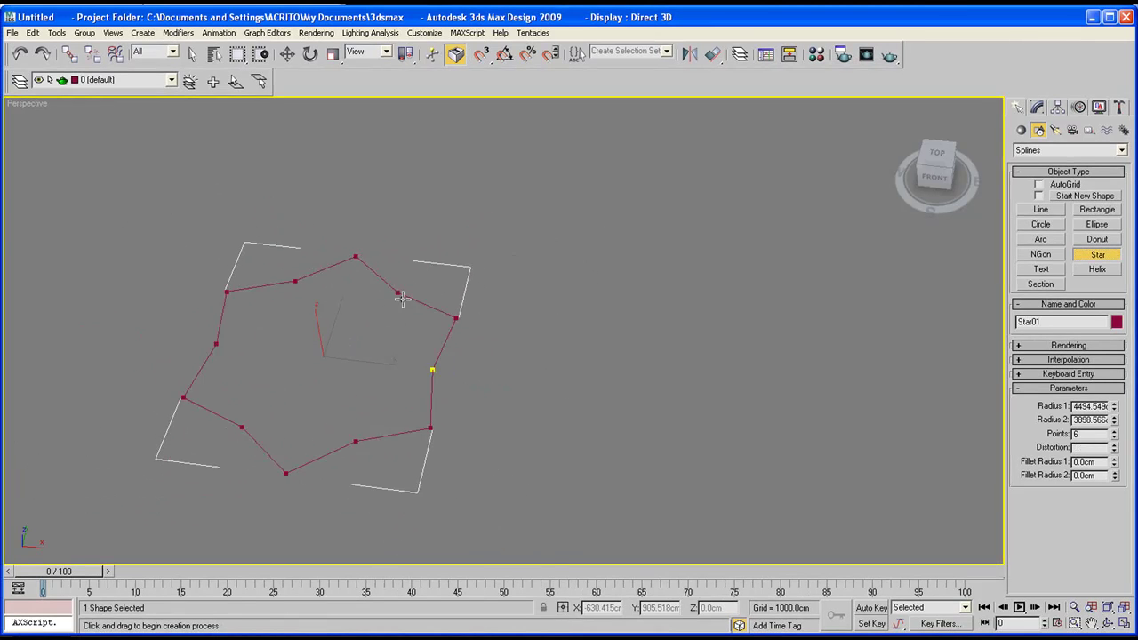
click(363, 325)
middle_drag(405, 373, 528, 356)
click(1107, 624)
mouse_move(542, 390)
mouse_down()
mouse_move(556, 397)
mouse_move(554, 418)
mouse_move(523, 352)
mouse_move(531, 371)
mouse_up()
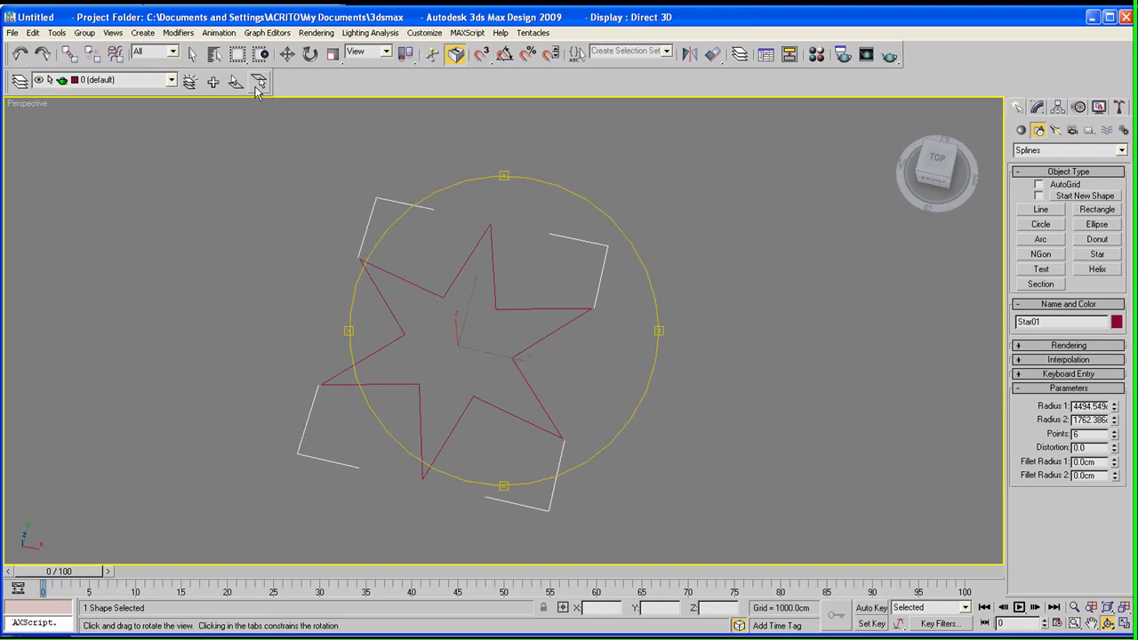
click(287, 54)
- Convert Star01 to an Editable Spline from the right-click quad menu
right_click(540, 316)
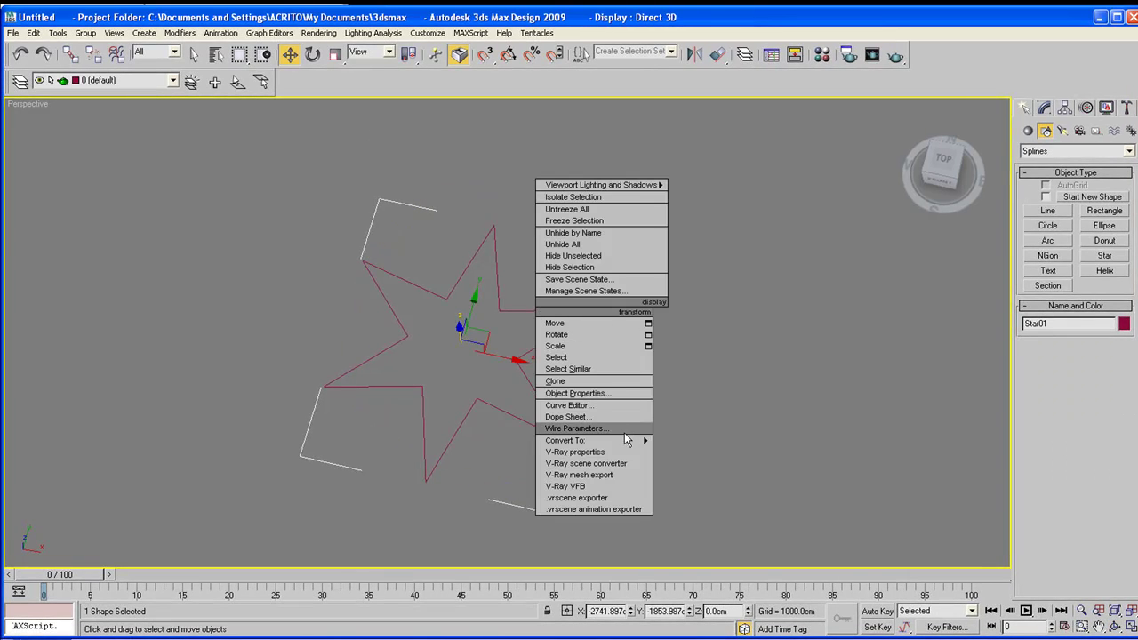
mouse_move(619, 442)
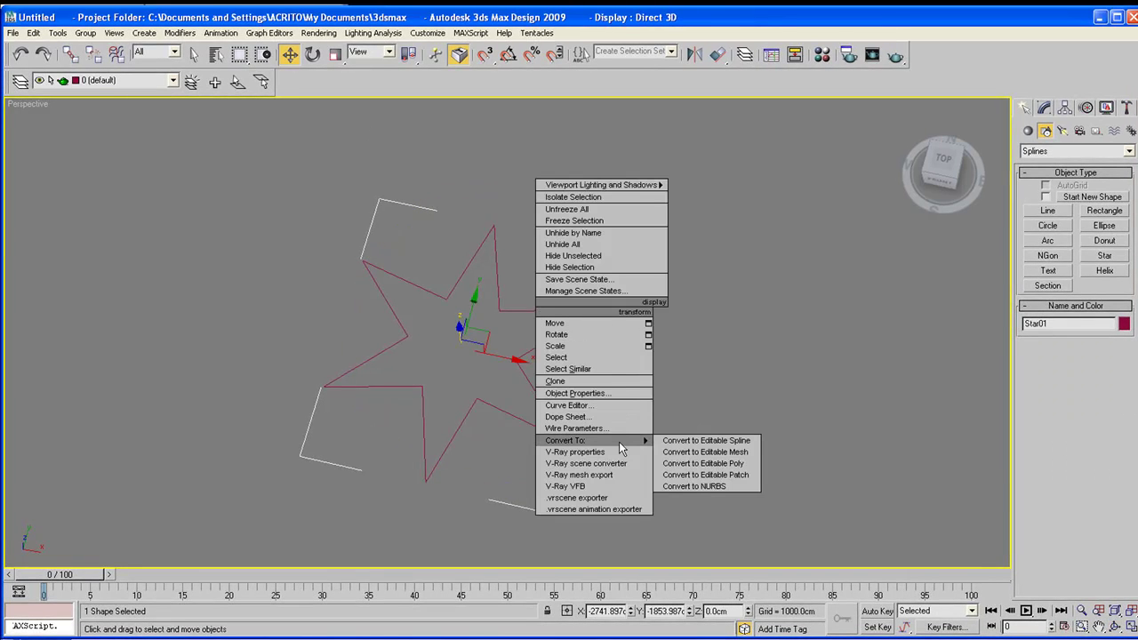
click(702, 441)
middle_drag(544, 363, 544, 350)
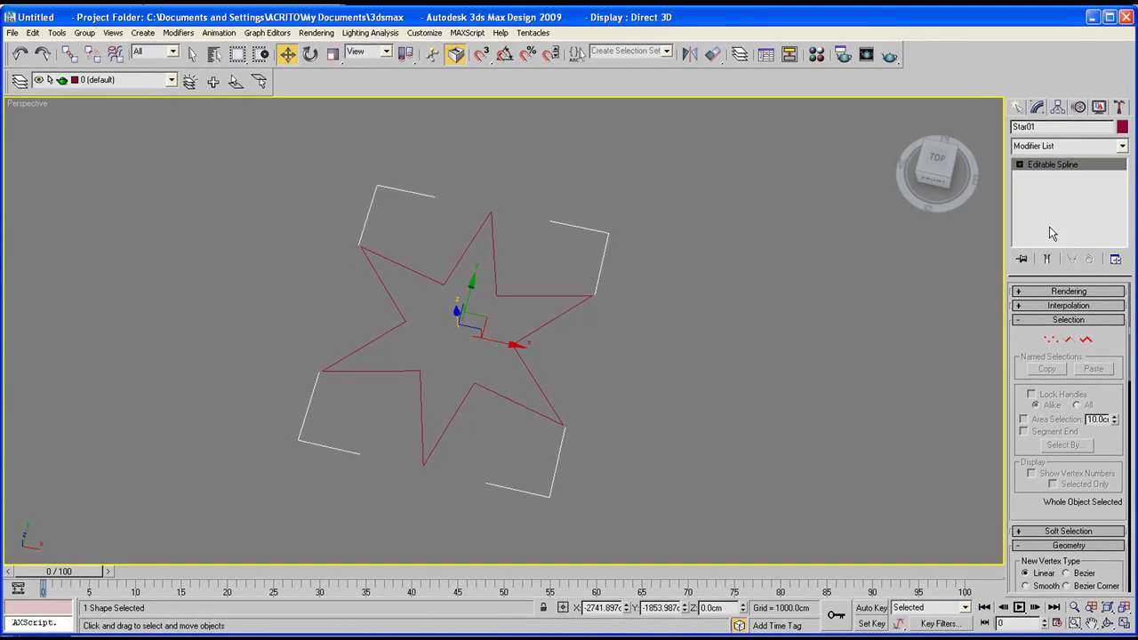
- Try Star01's Vertex, Segment and Spline levels, nudge a diagonal segment left, and return to Vertex
click(1049, 343)
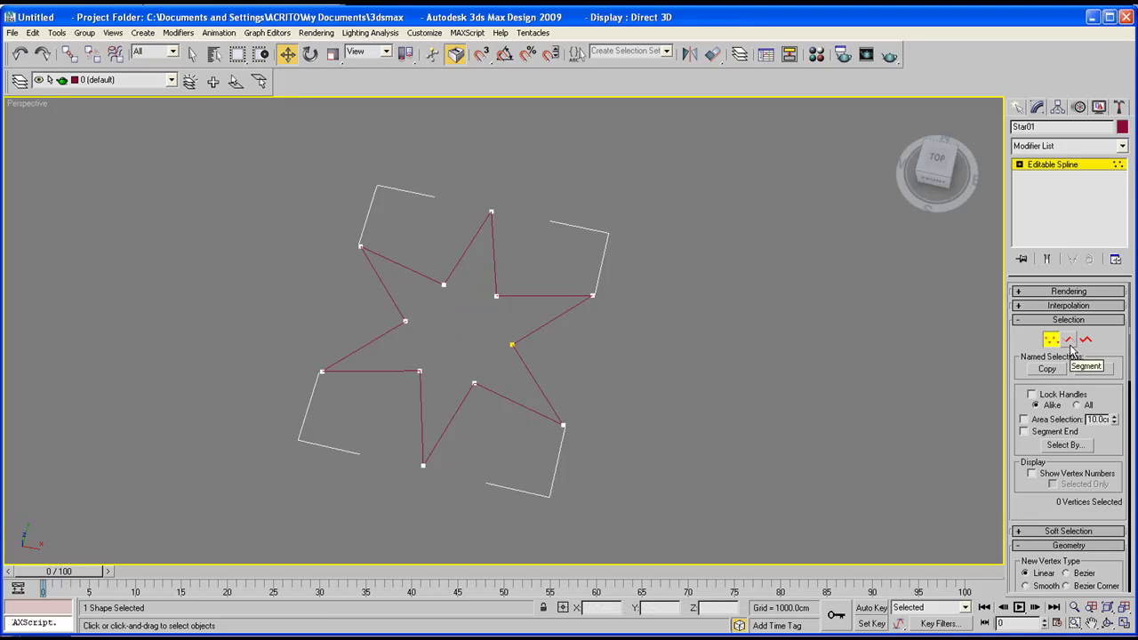
click(1069, 342)
click(1085, 341)
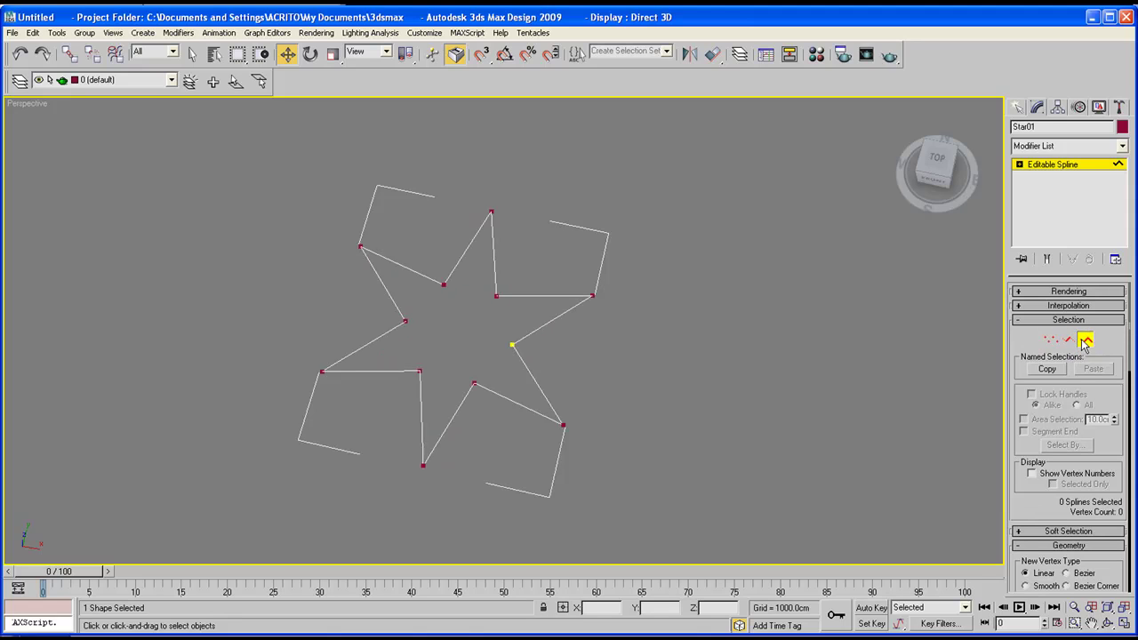
click(534, 295)
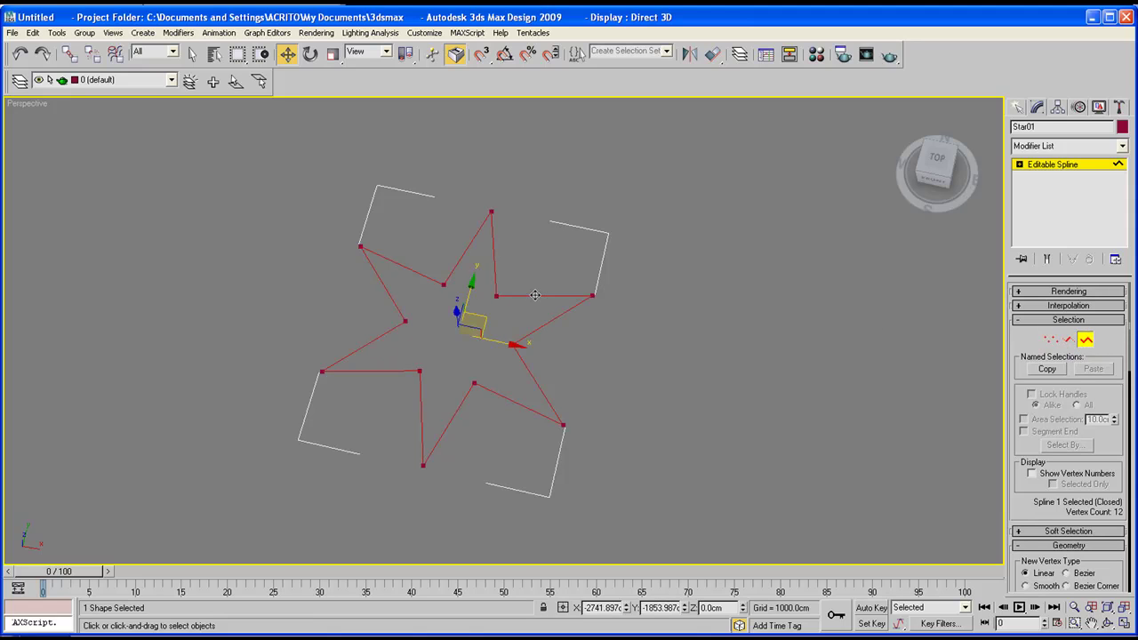
click(1068, 340)
click(544, 296)
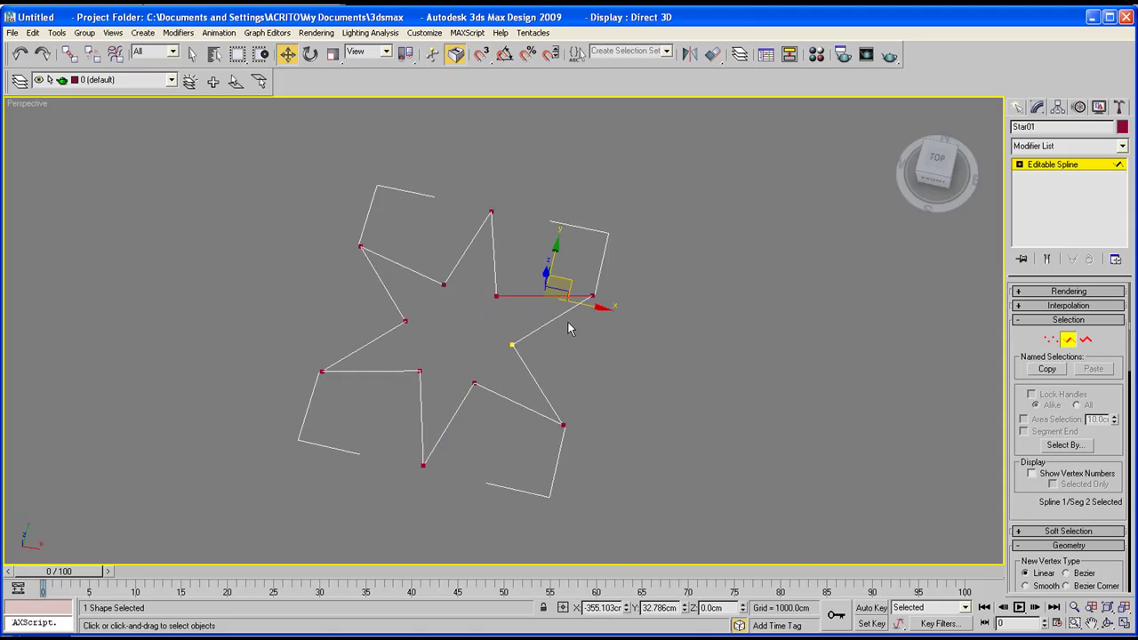
click(533, 330)
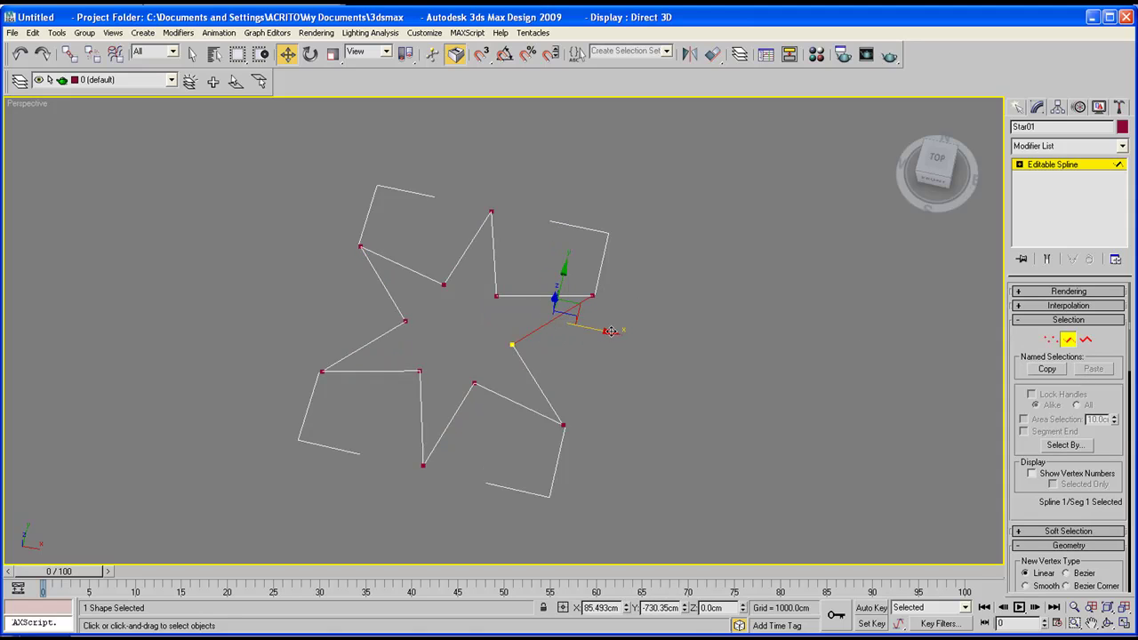
mouse_move(610, 330)
mouse_down()
mouse_move(658, 329)
mouse_move(606, 330)
mouse_up()
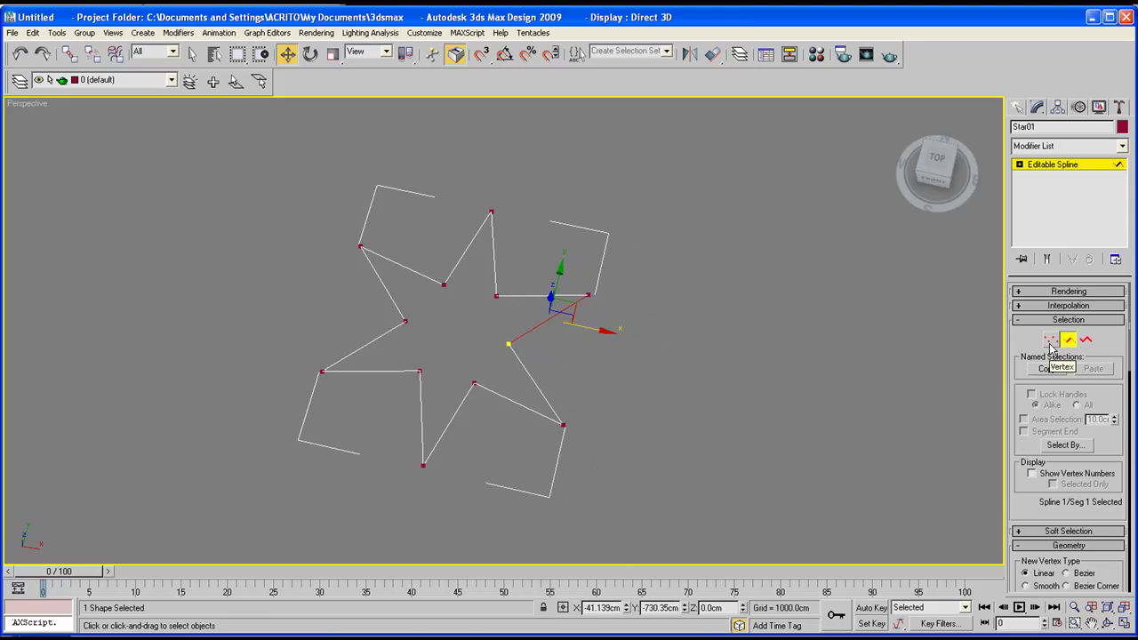
click(1051, 341)
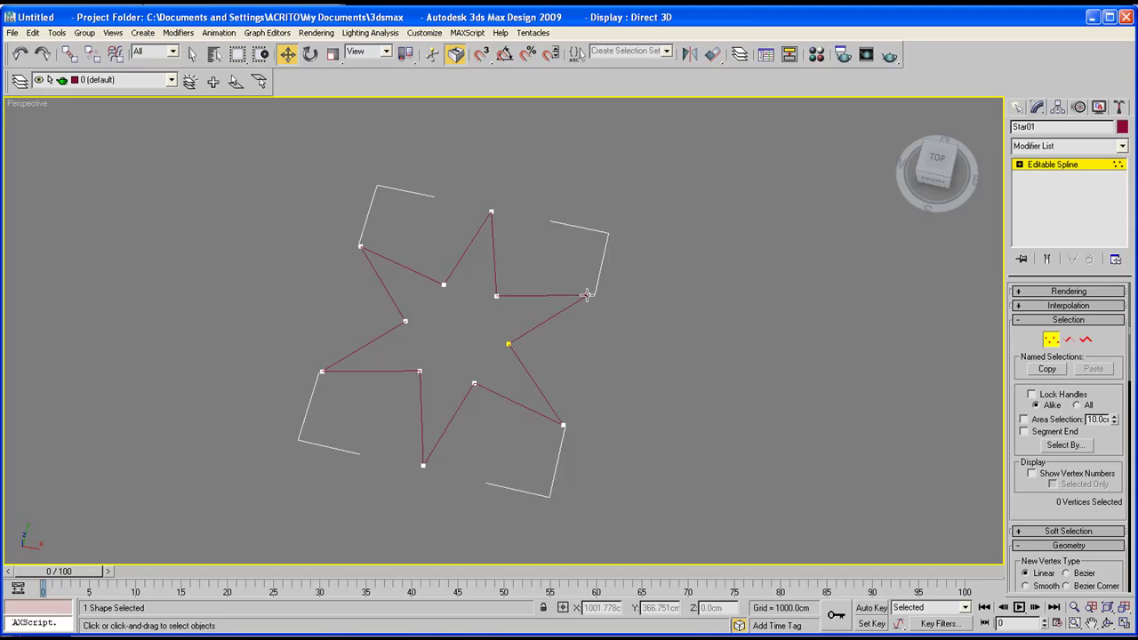
- Raise the star's right point and upper-left point vertices upward along Y
click(587, 295)
drag(595, 263, 528, 219)
click(490, 211)
click(361, 246)
drag(379, 213, 380, 203)
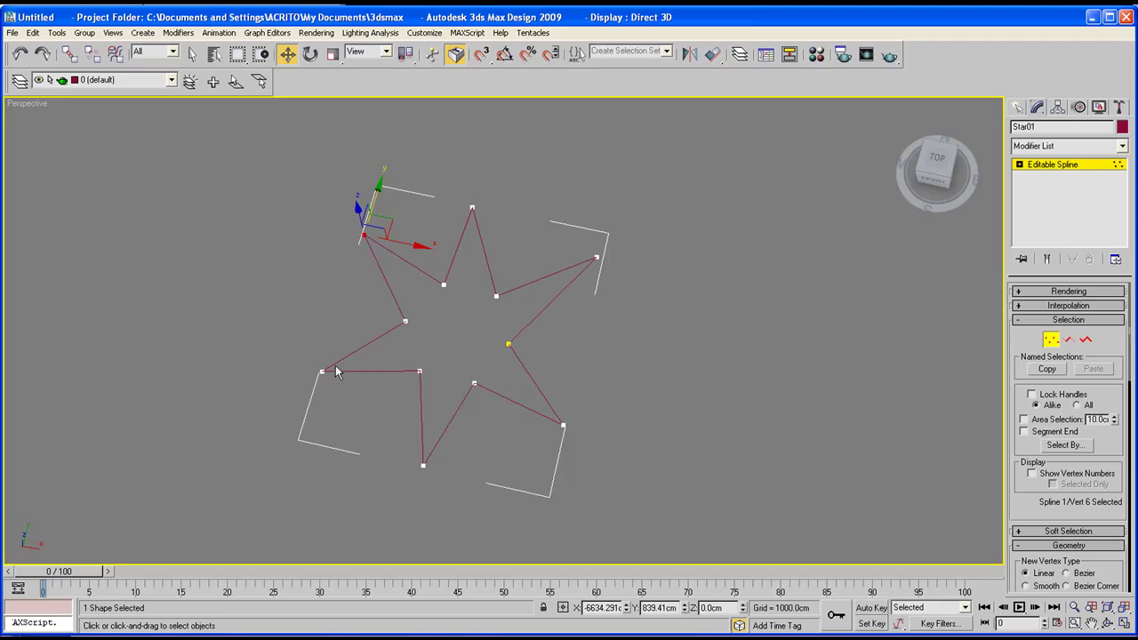
- Select the star's lower-right vertex and scroll down the Modify panel
click(559, 417)
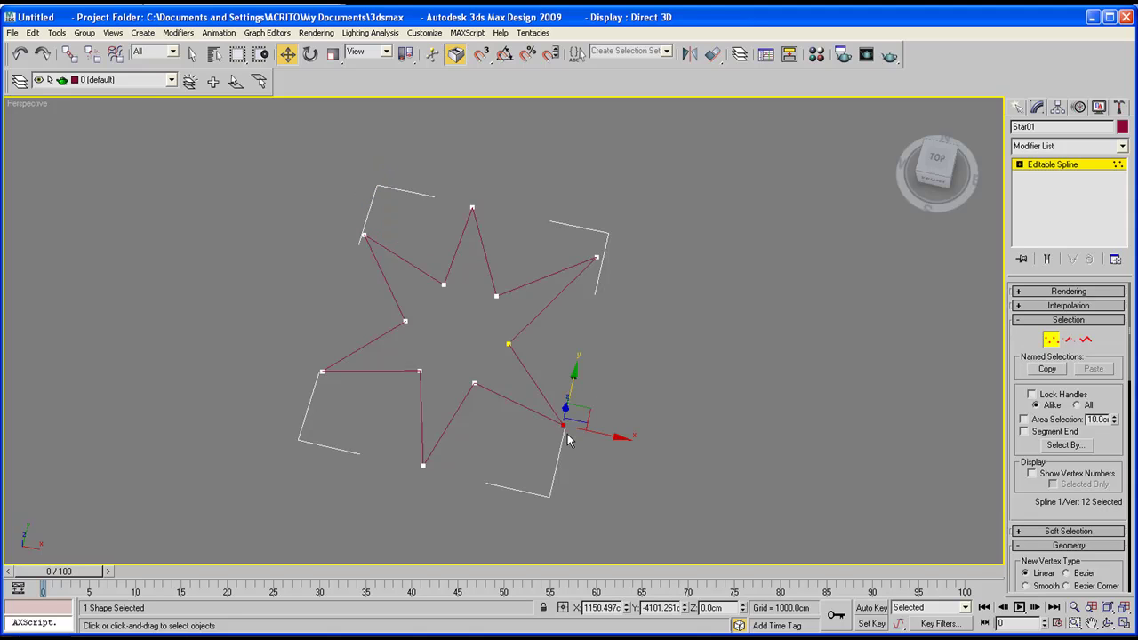
scroll(563, 436, up, 4)
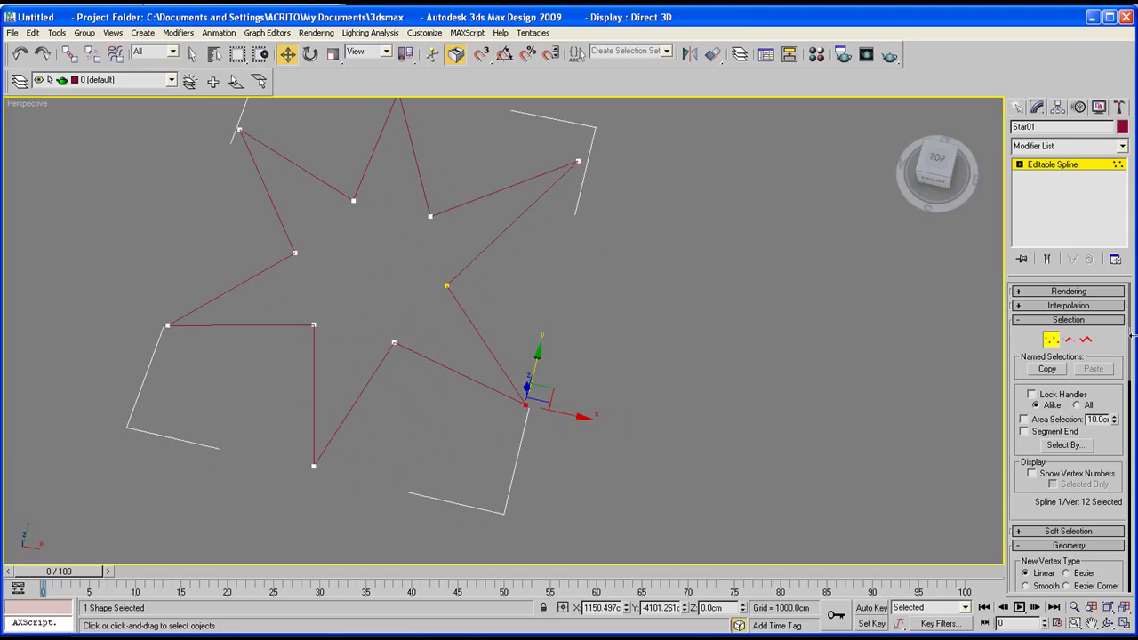
drag(1130, 342, 1134, 384)
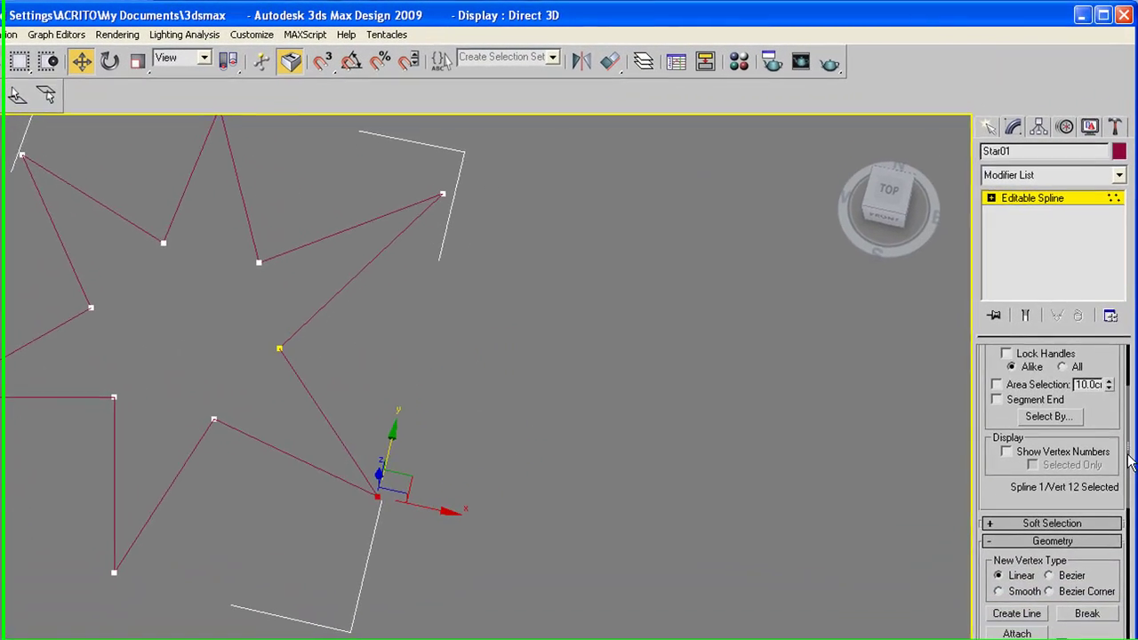
drag(1128, 461, 1131, 490)
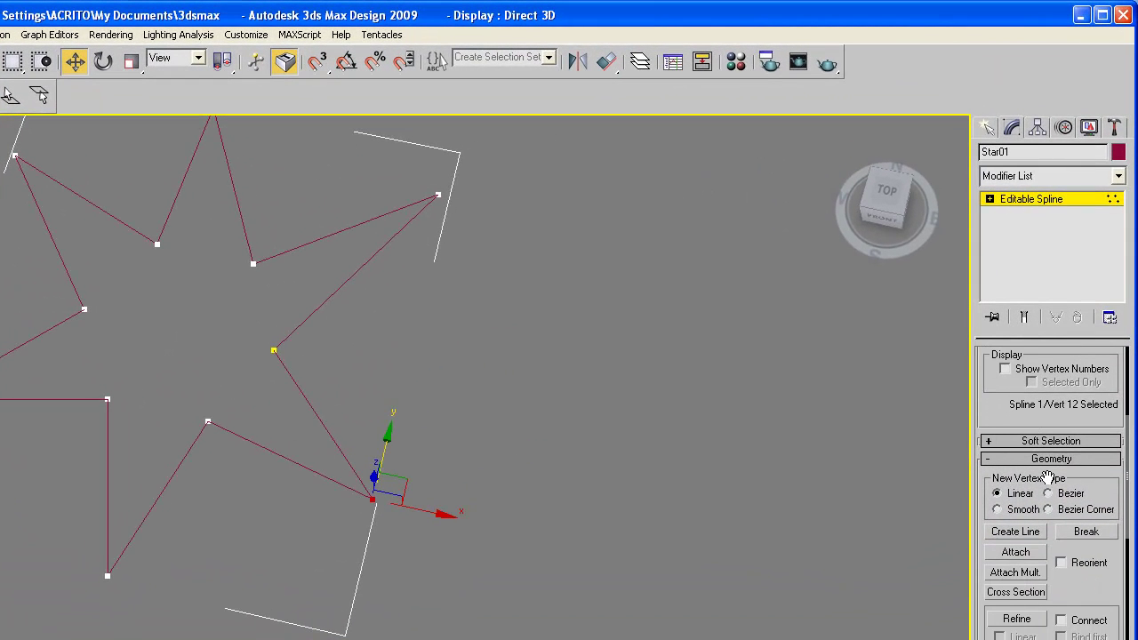
- Break the star at the lower-right vertex and pull one loose end up toward the centre
click(1091, 534)
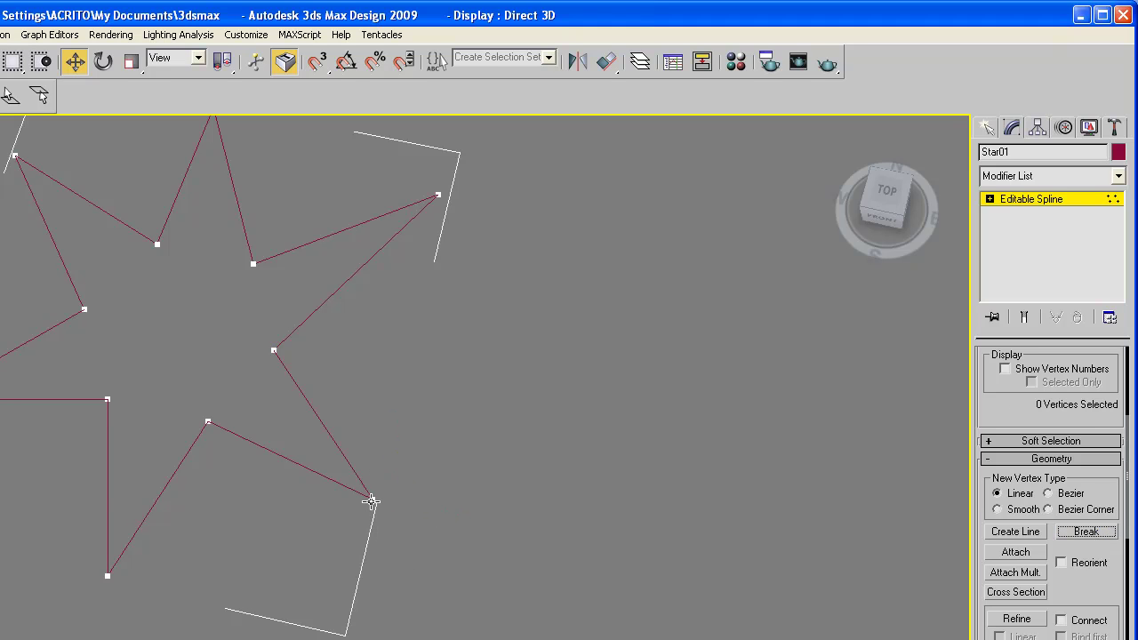
click(372, 501)
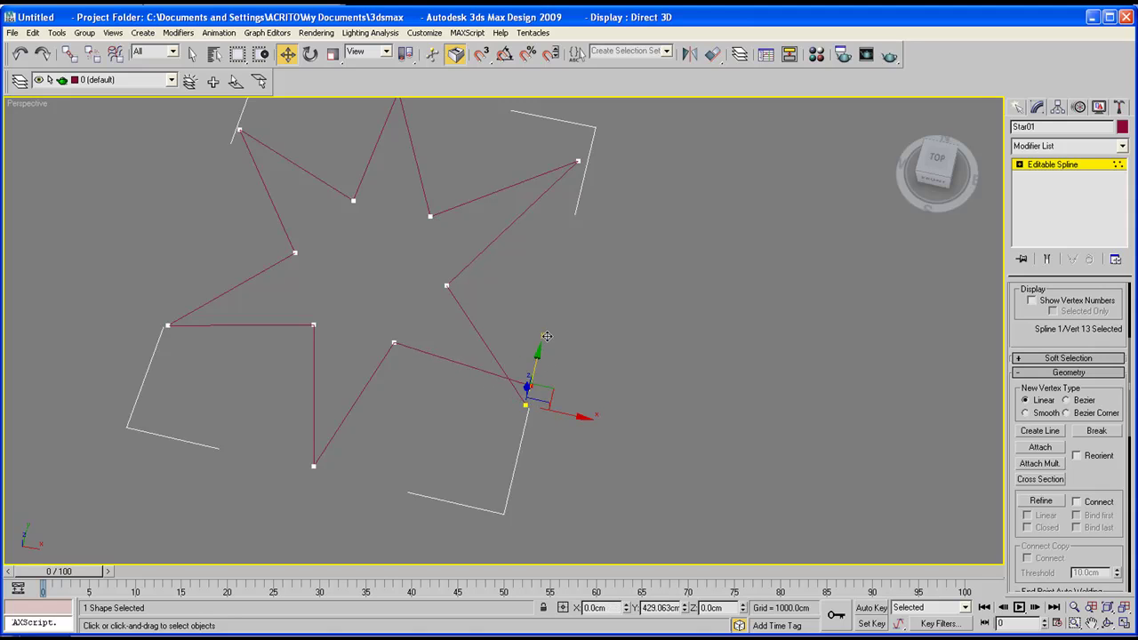
drag(538, 356, 533, 409)
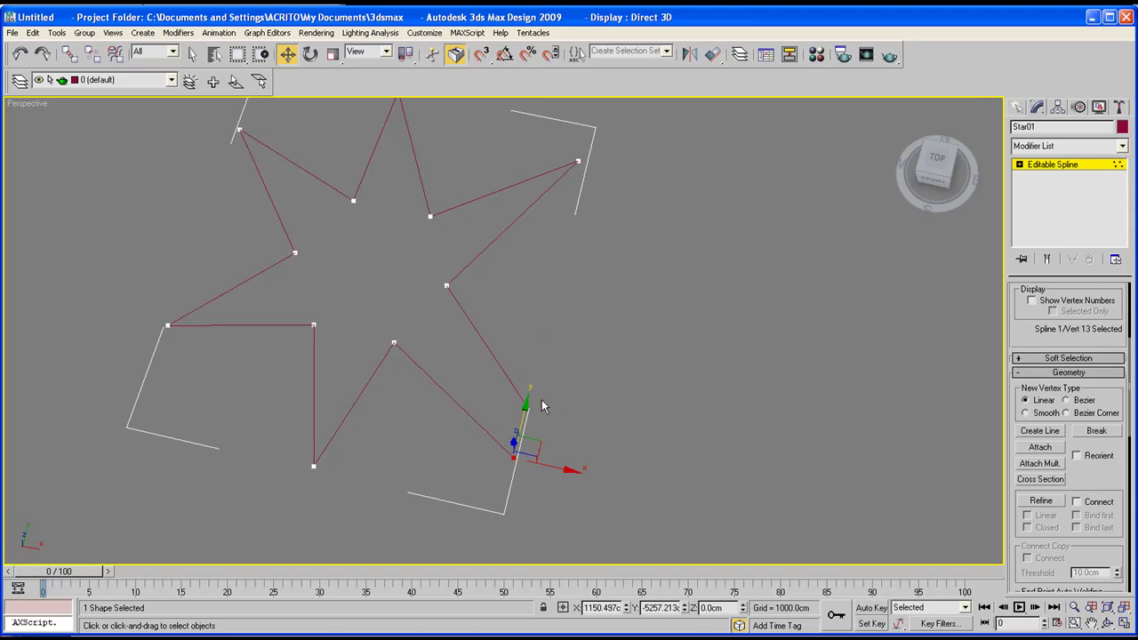
key(ctrl+z)
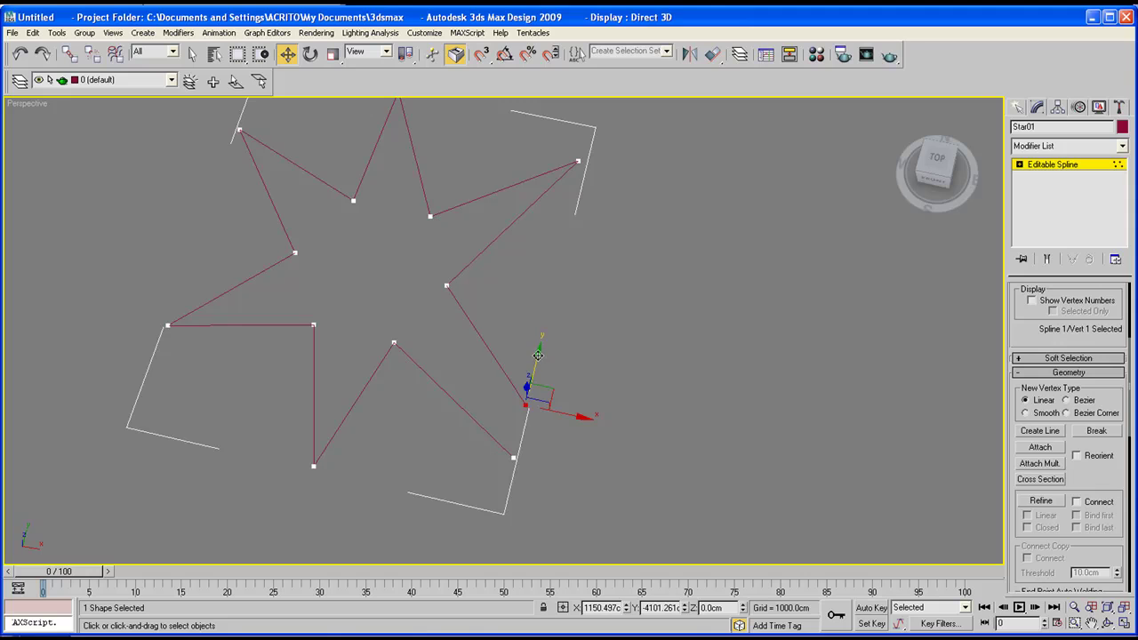
drag(538, 356, 574, 263)
- Reframe the view, deselect the moved vertex, and show the Create > Shapes spline panel
middle_drag(521, 322, 513, 355)
scroll(523, 356, down, 2)
scroll(520, 346, up, 2)
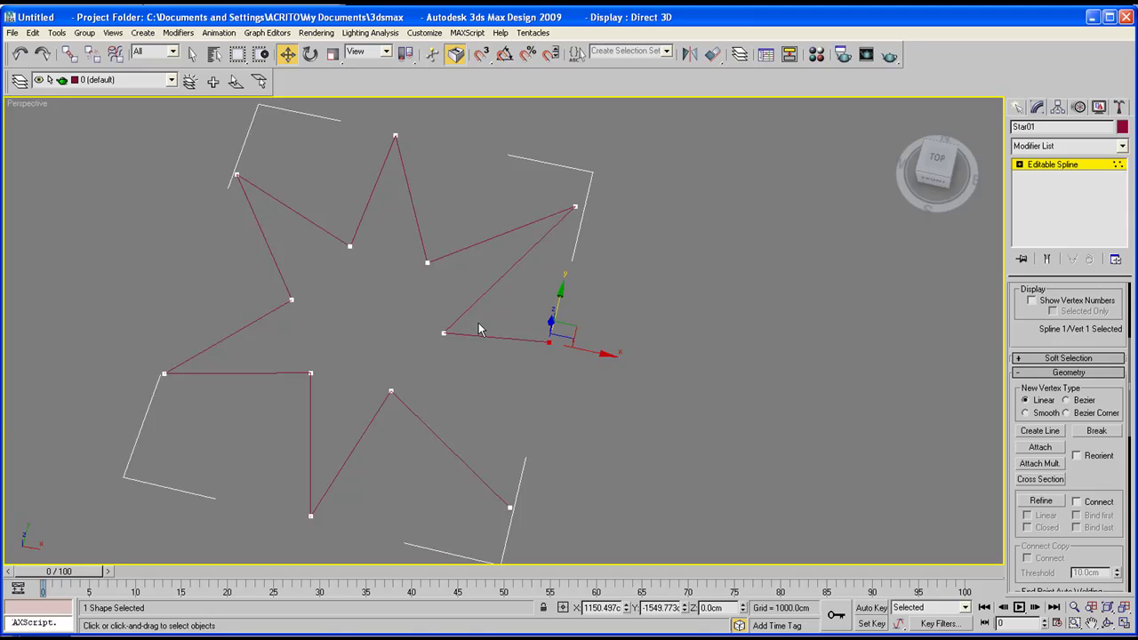
middle_drag(330, 289, 329, 298)
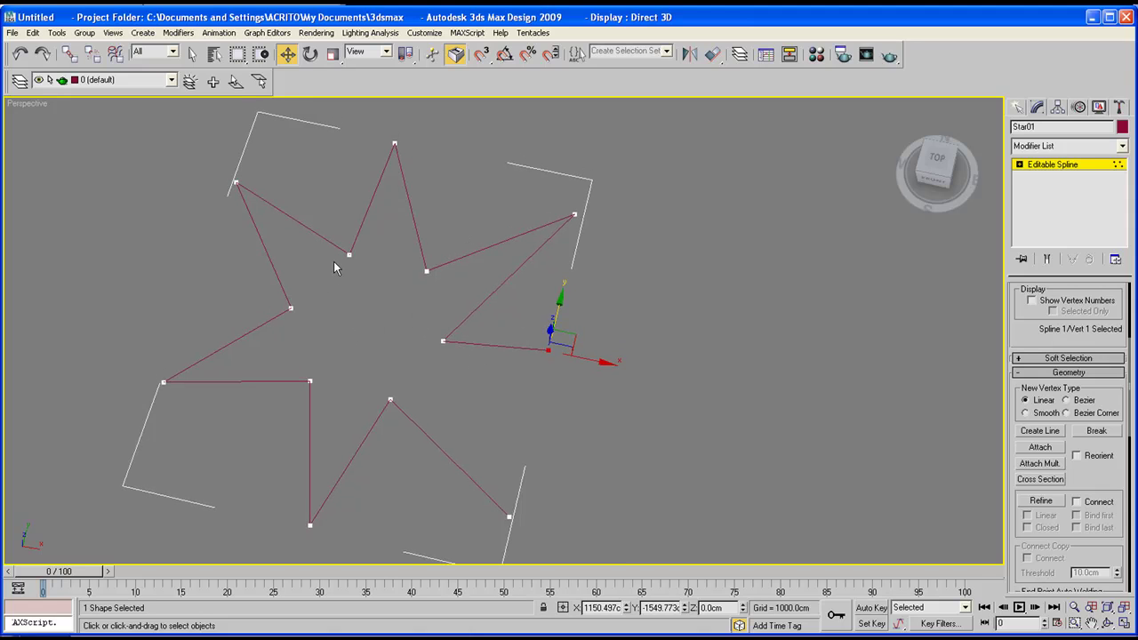
scroll(305, 275, down, 3)
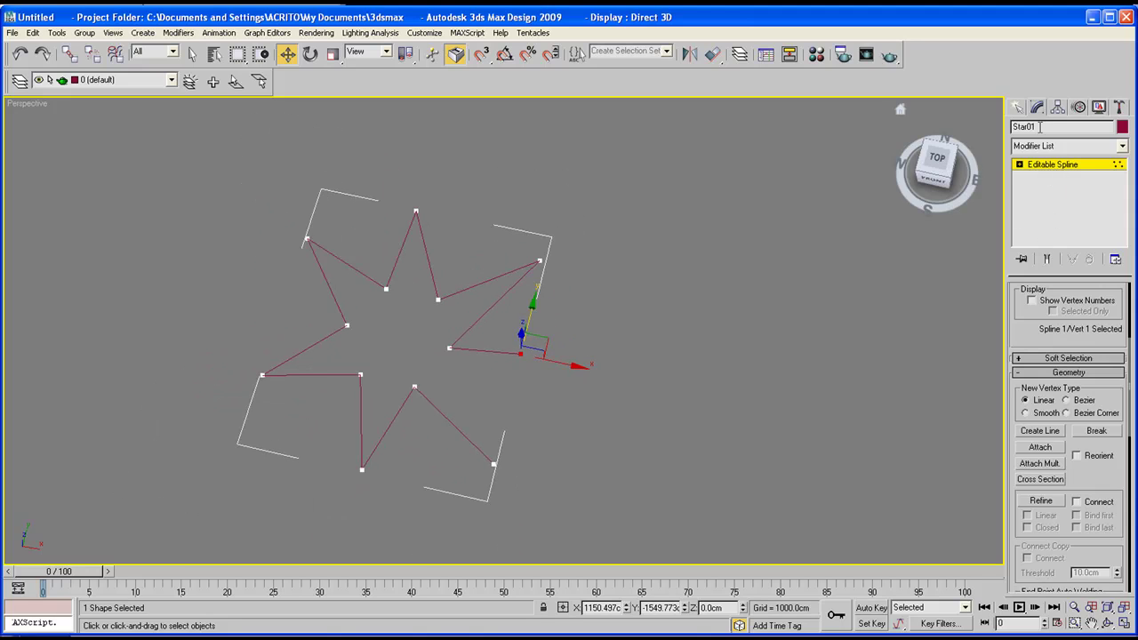
click(822, 365)
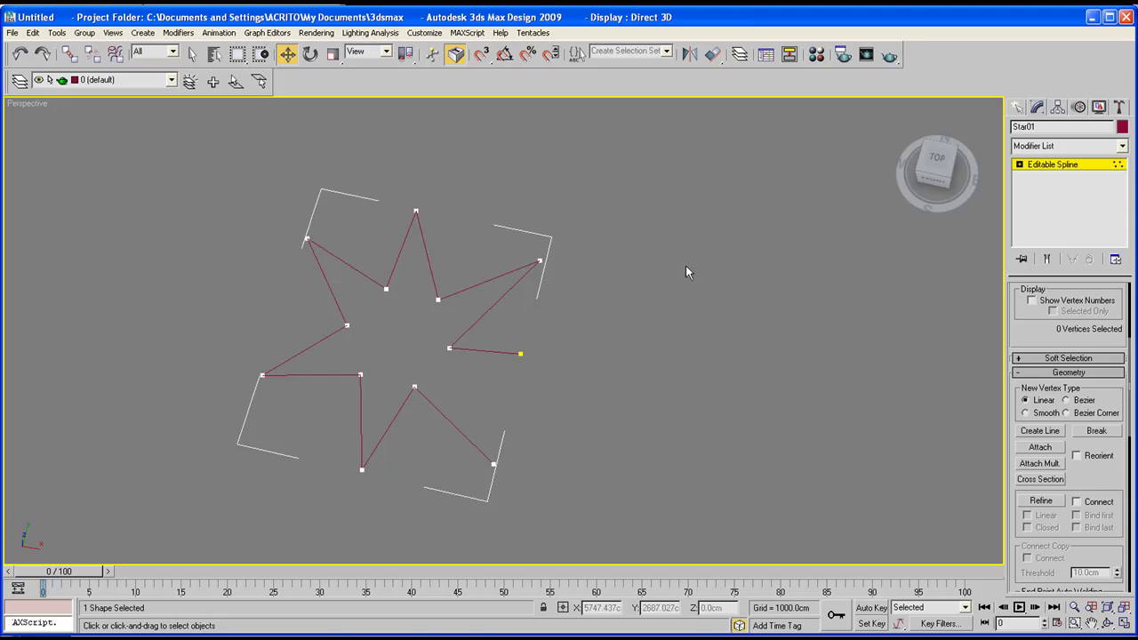
click(1017, 106)
click(691, 424)
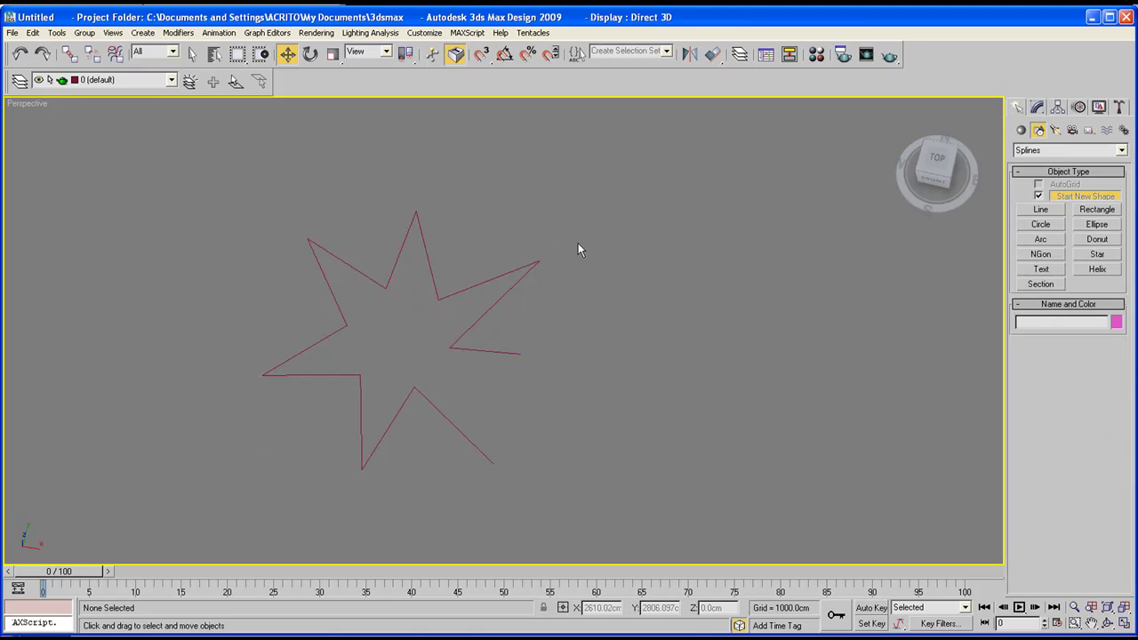
click(505, 274)
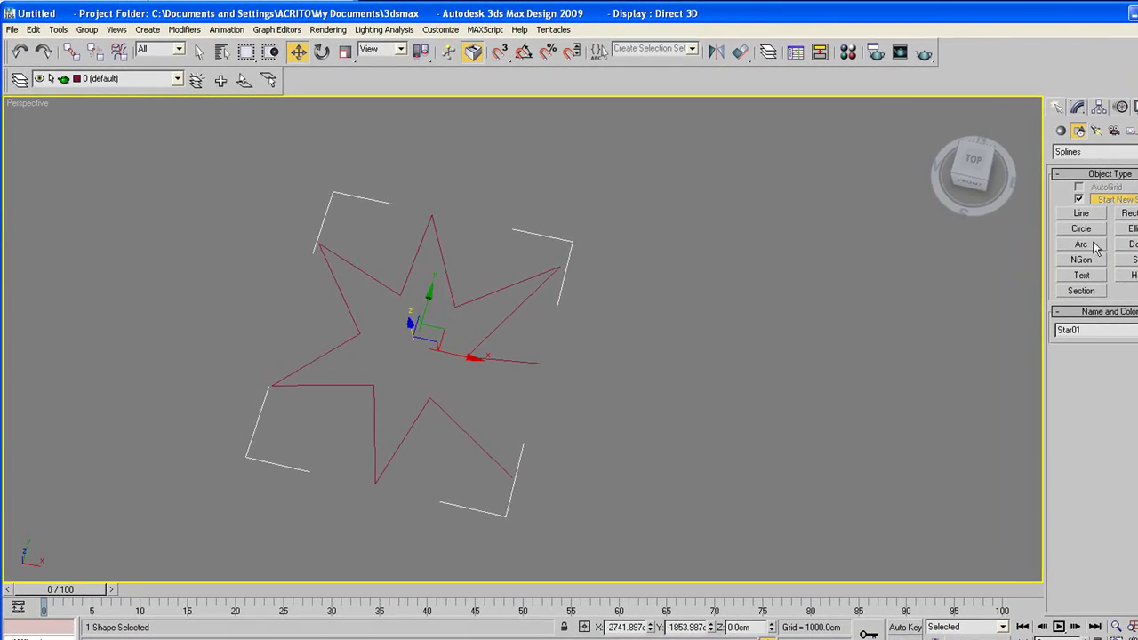
click(1082, 214)
click(585, 352)
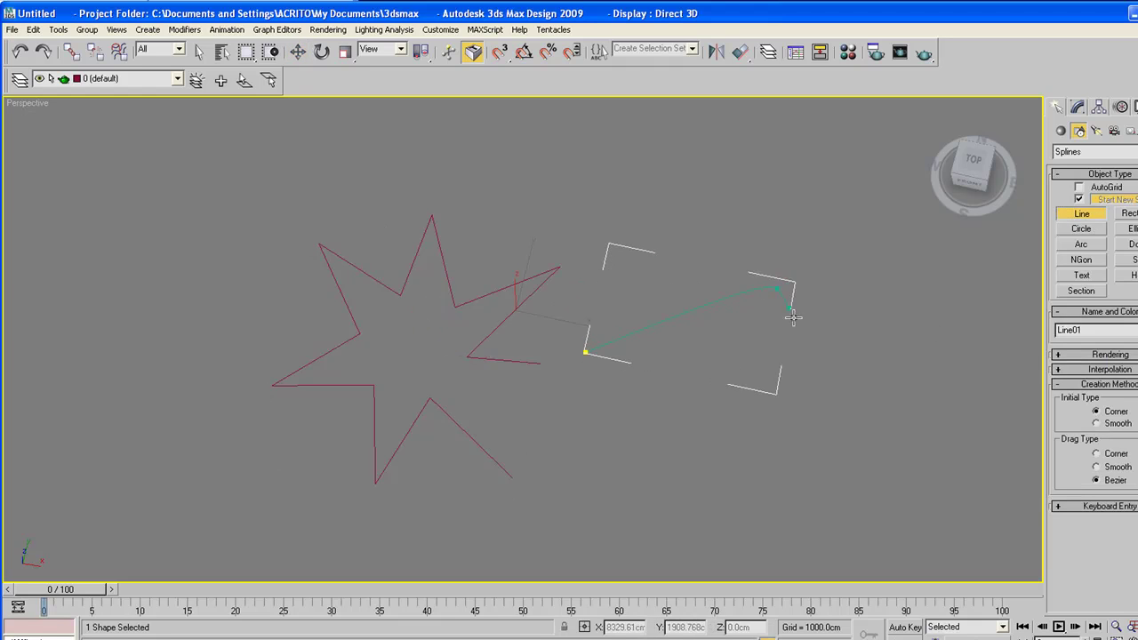
click(777, 287)
click(684, 478)
click(585, 352)
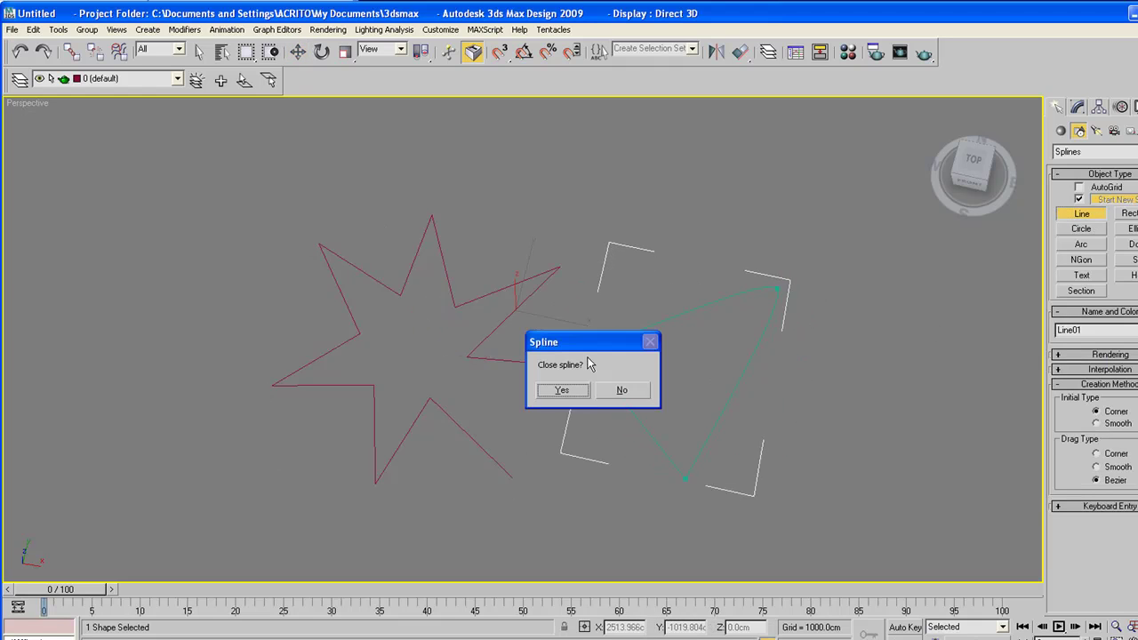
click(602, 390)
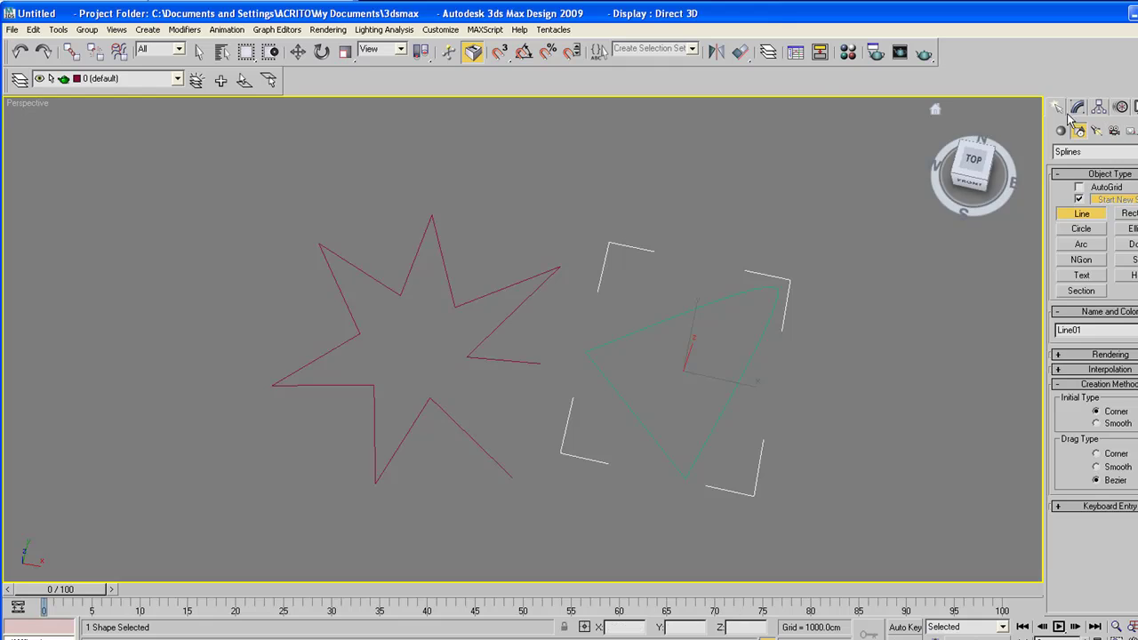
click(297, 52)
click(442, 250)
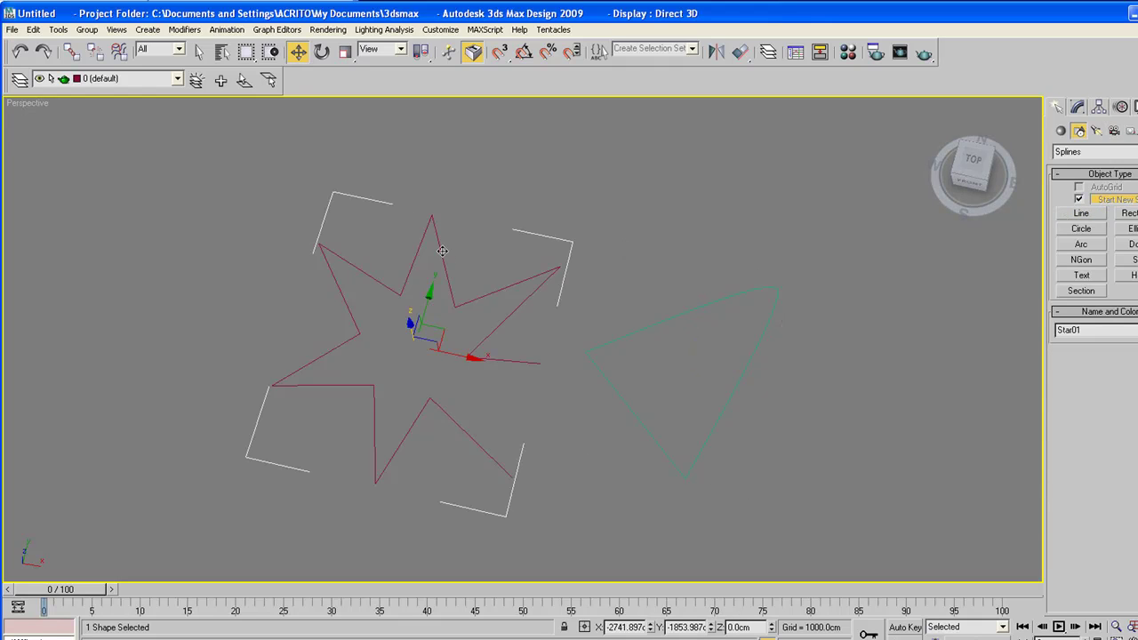
click(652, 325)
key(Delete)
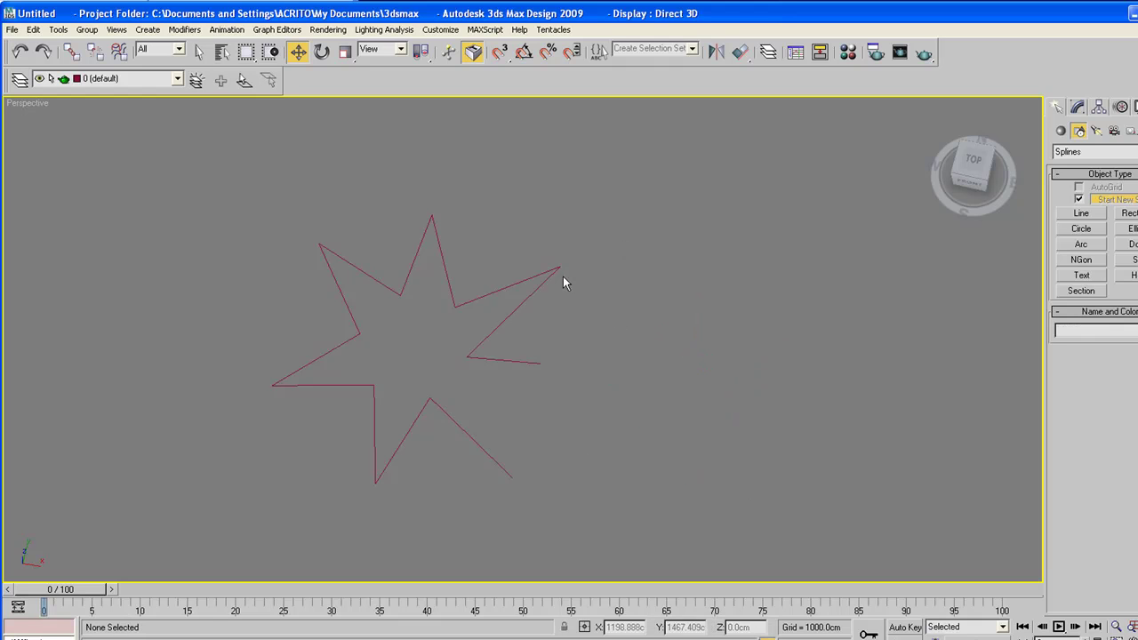
click(505, 286)
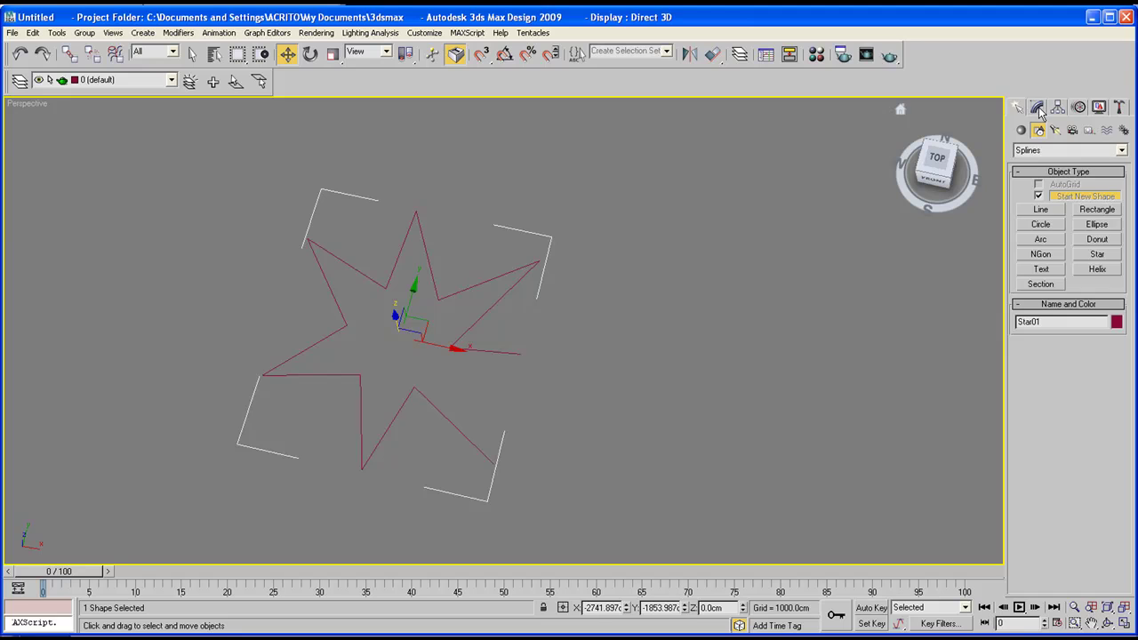
- Draw a closed zig-zag line in Star01 with Create Line, joined to the star's loose end
click(1038, 107)
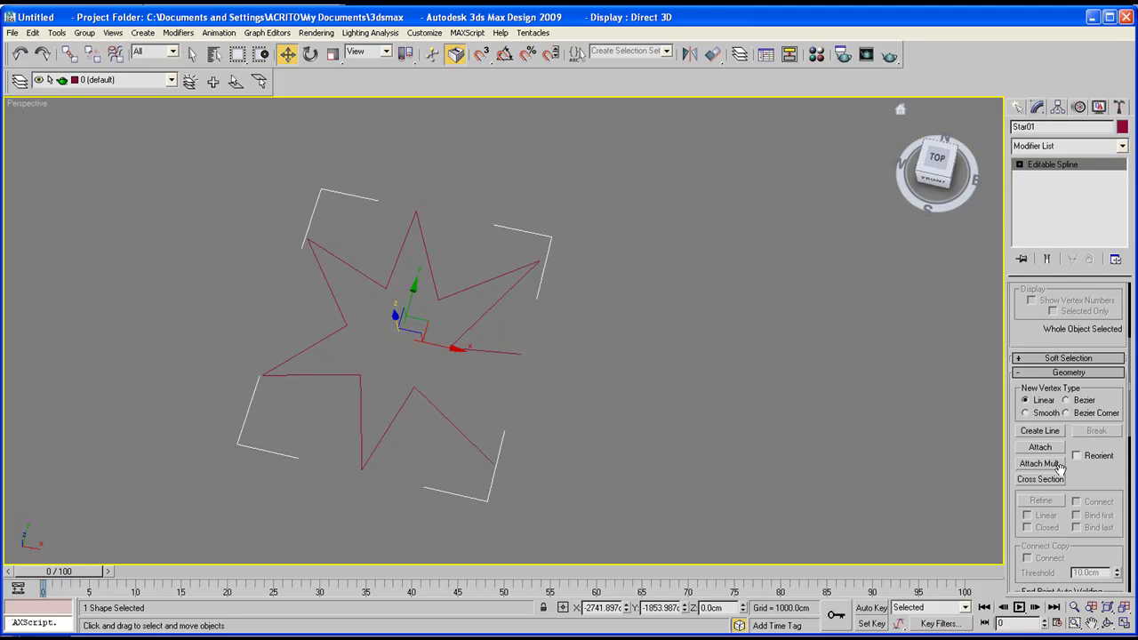
click(1042, 431)
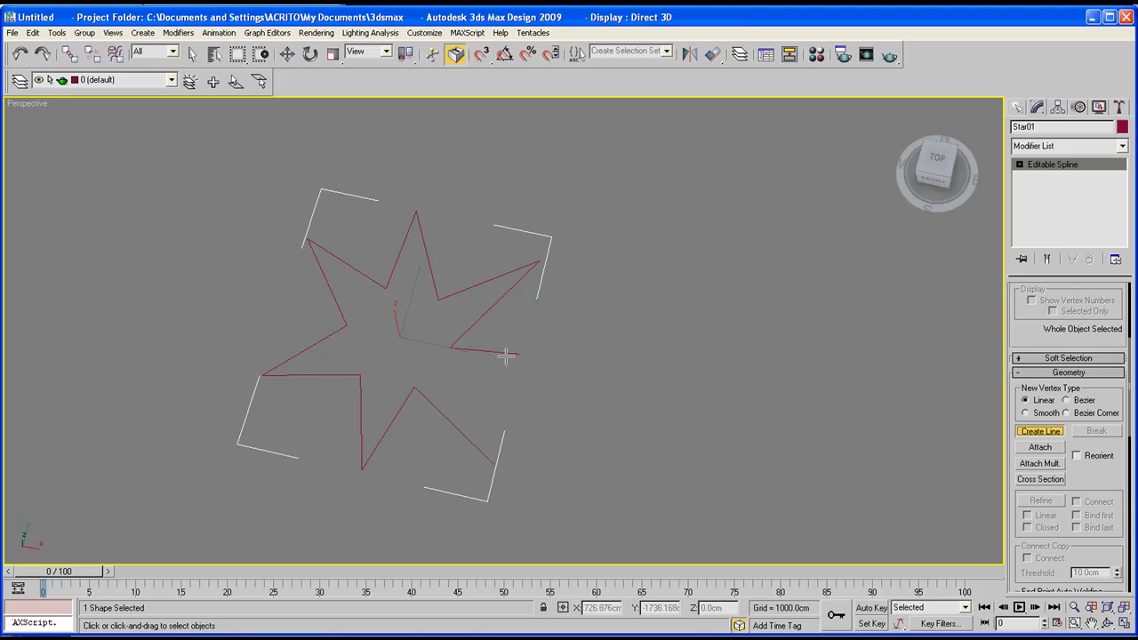
click(652, 263)
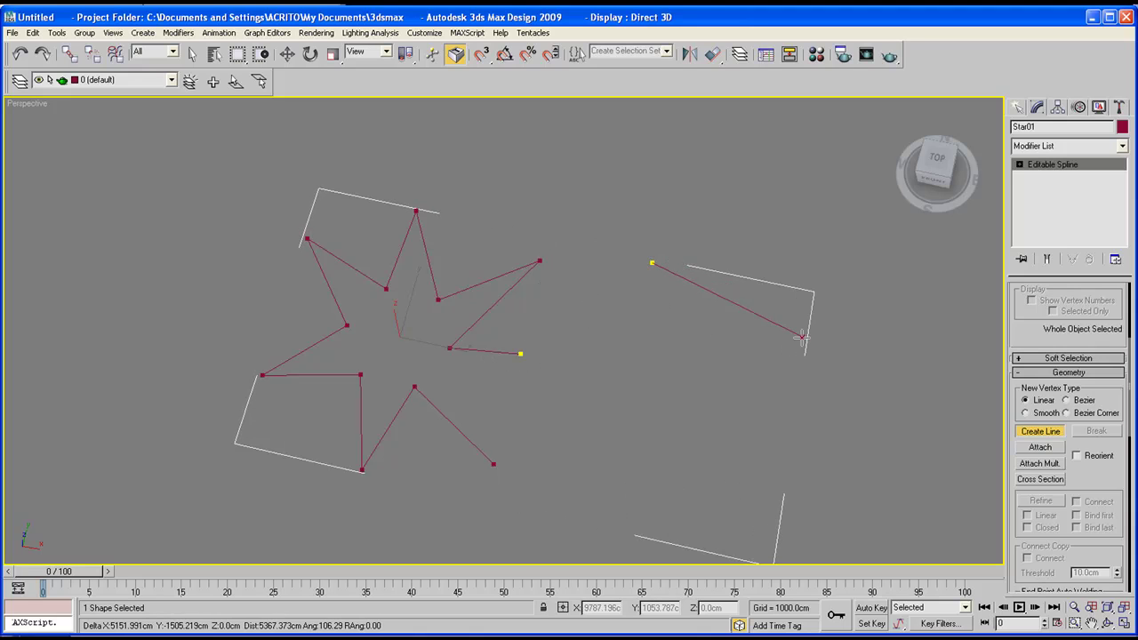
click(802, 338)
click(711, 433)
click(642, 361)
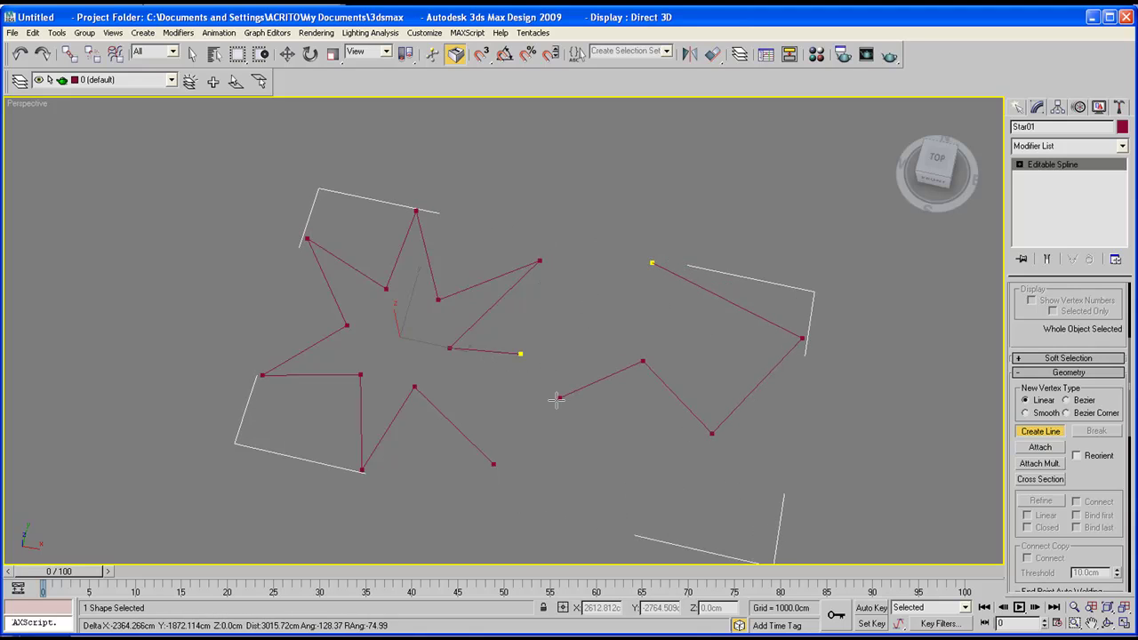
click(552, 402)
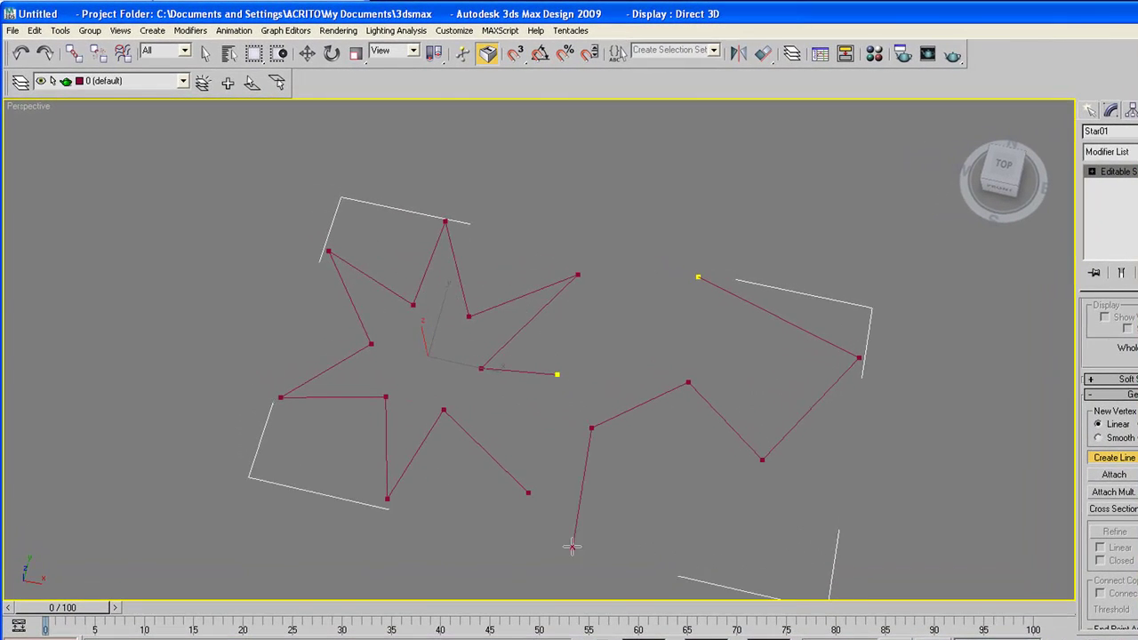
click(556, 373)
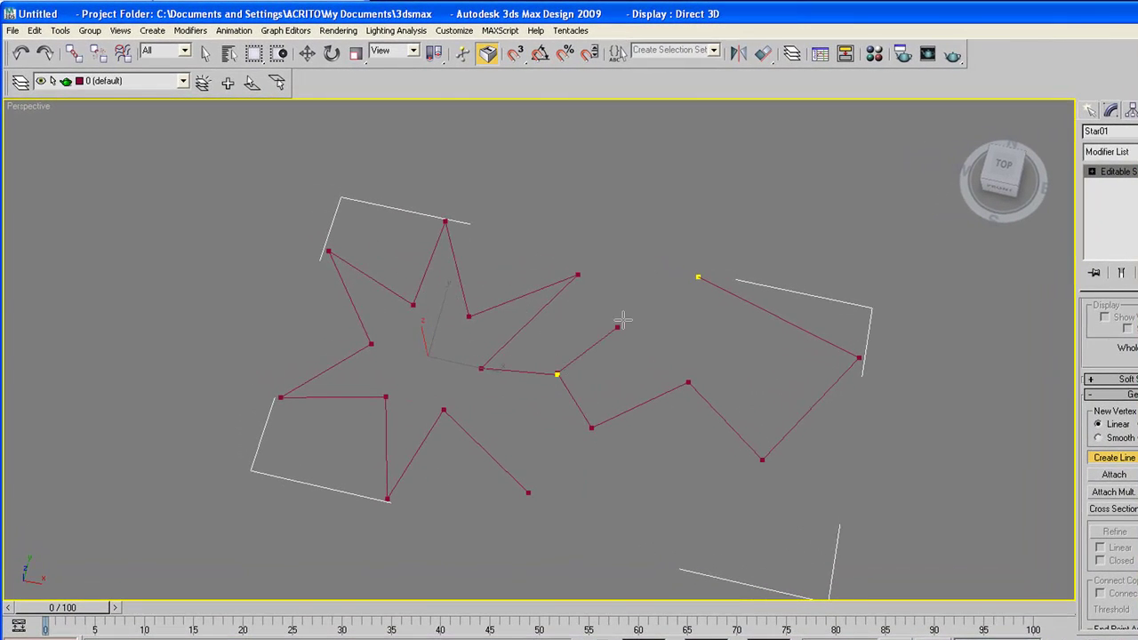
click(697, 277)
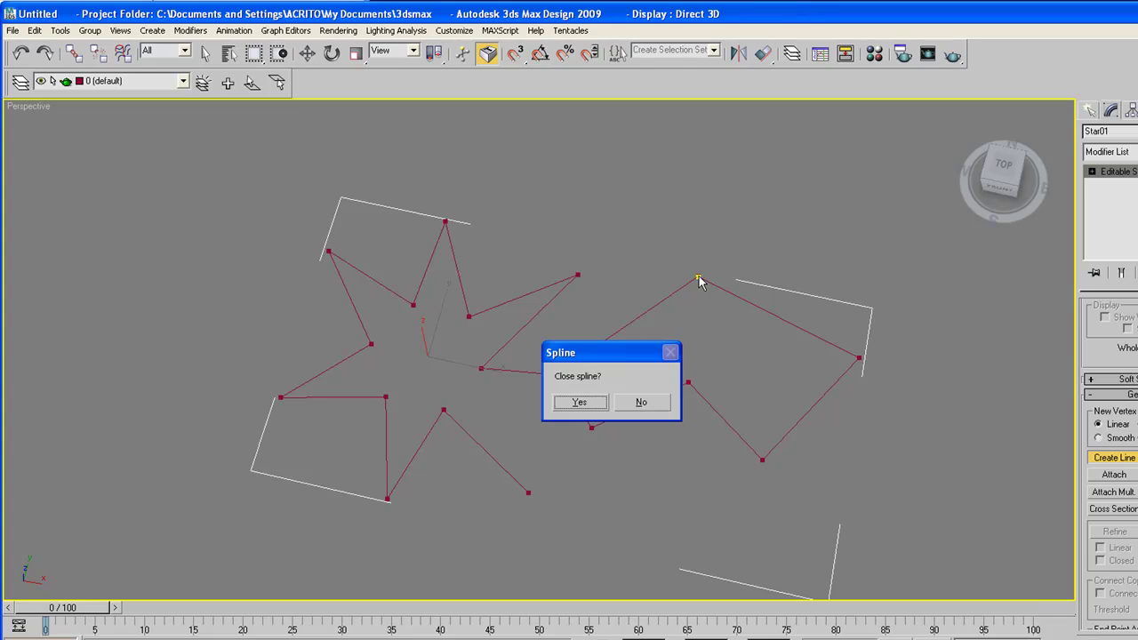
drag(622, 346, 441, 215)
click(397, 265)
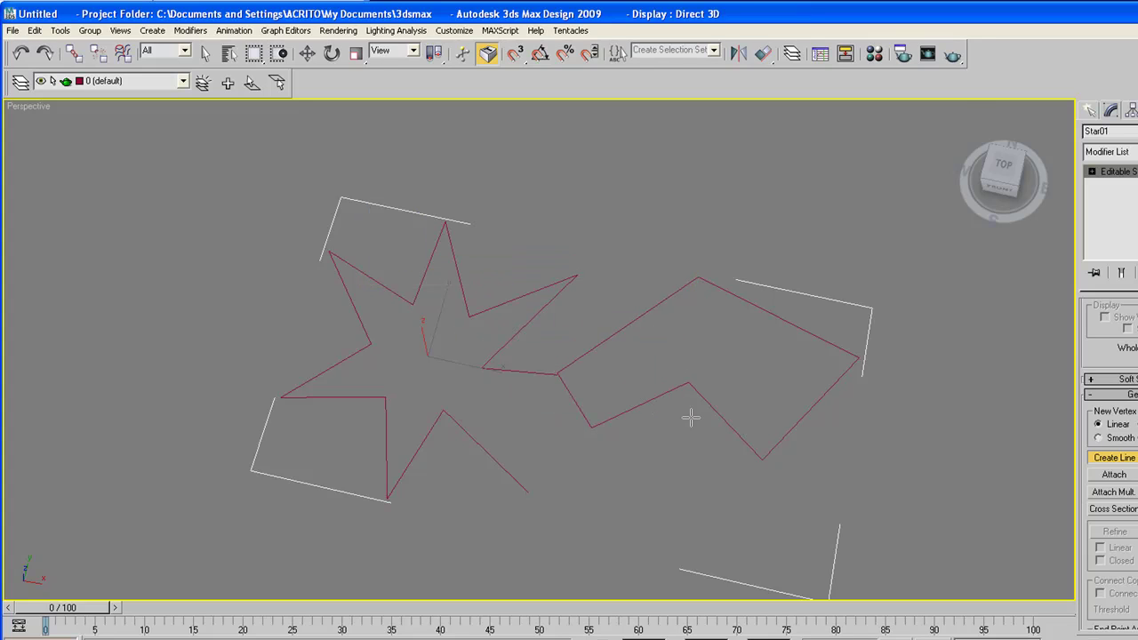
click(1090, 111)
click(951, 487)
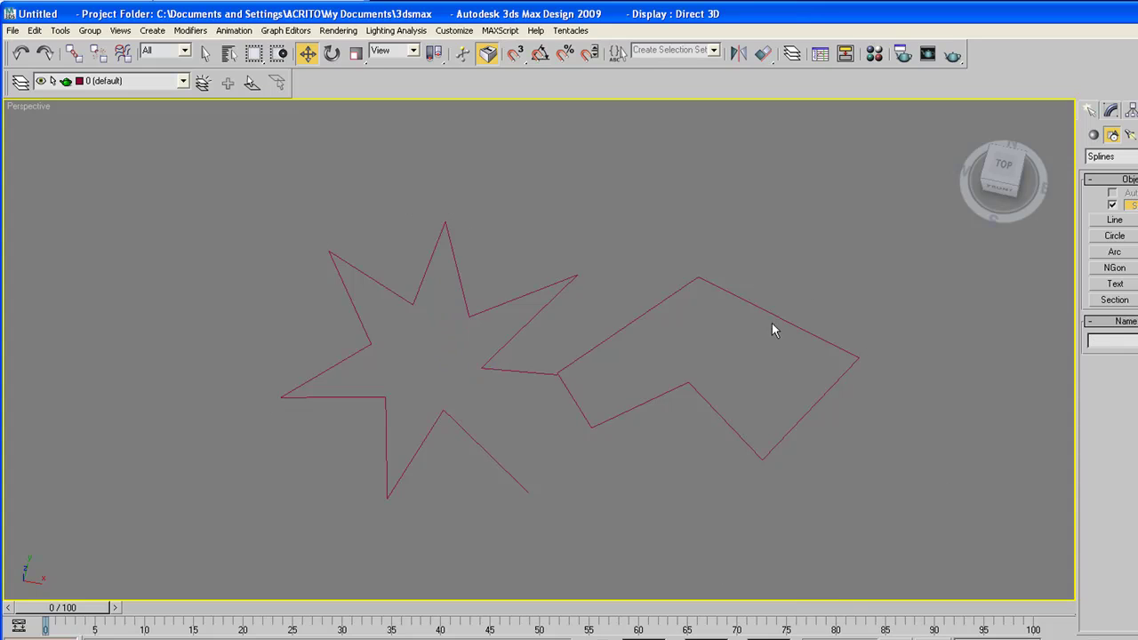
click(729, 291)
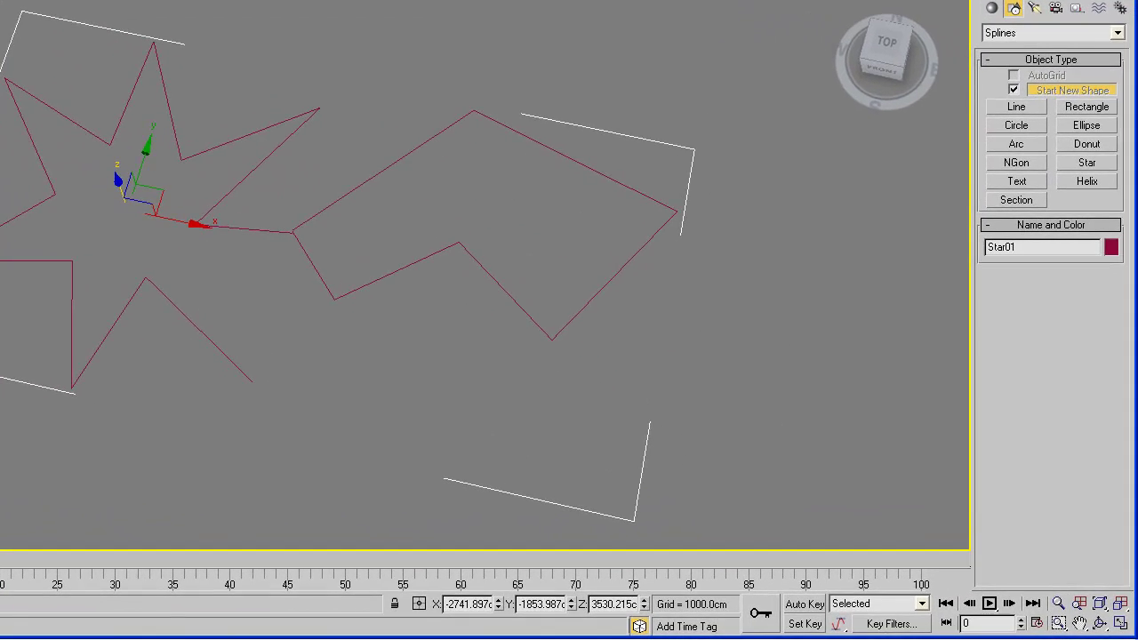
click(1099, 623)
drag(480, 292, 251, 115)
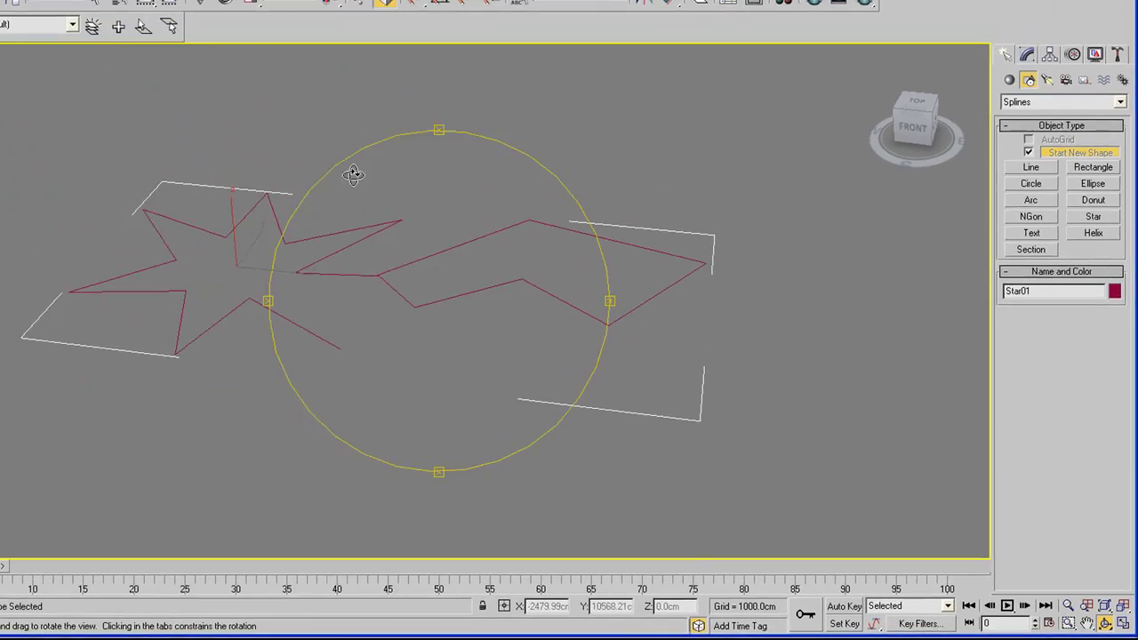
right_click(261, 200)
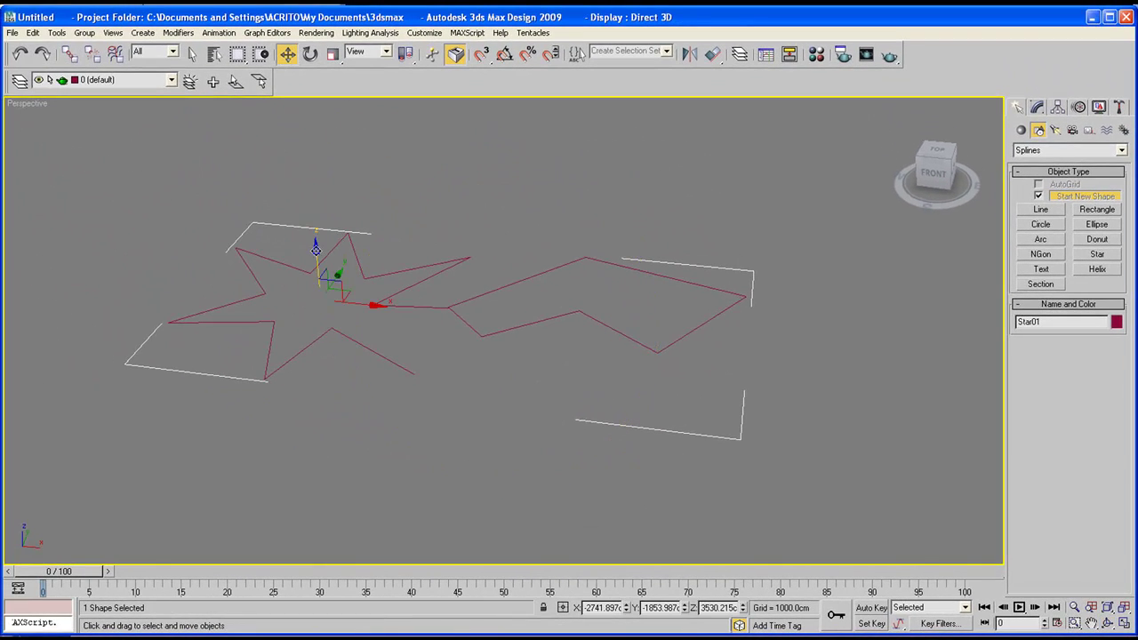
alt+middle_drag(316, 251, 502, 253)
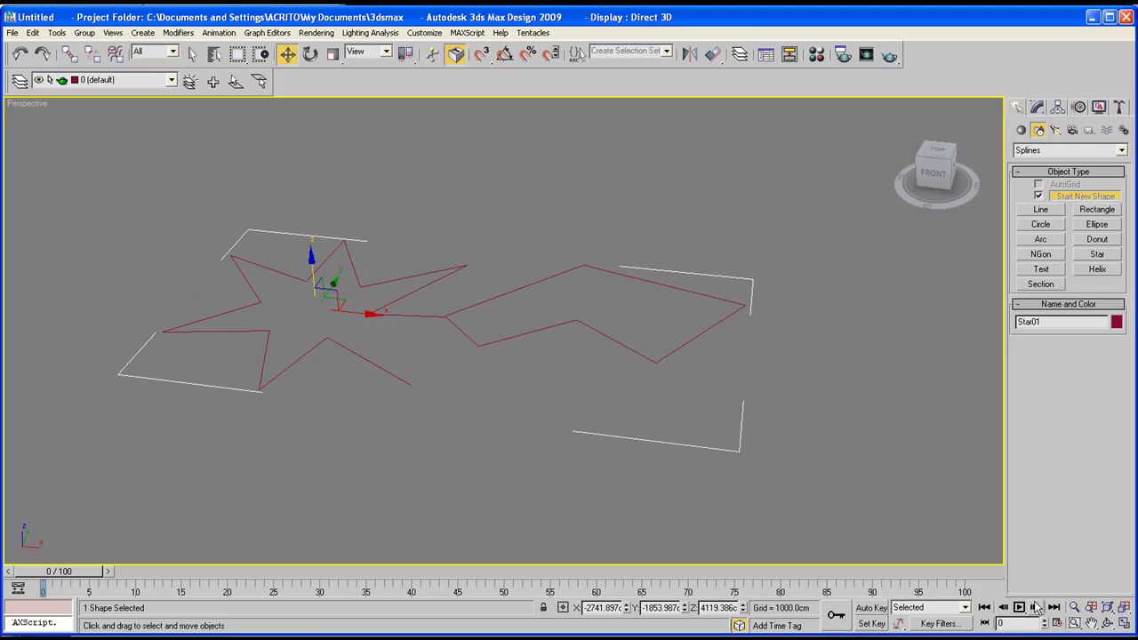
click(1106, 623)
drag(630, 343, 470, 279)
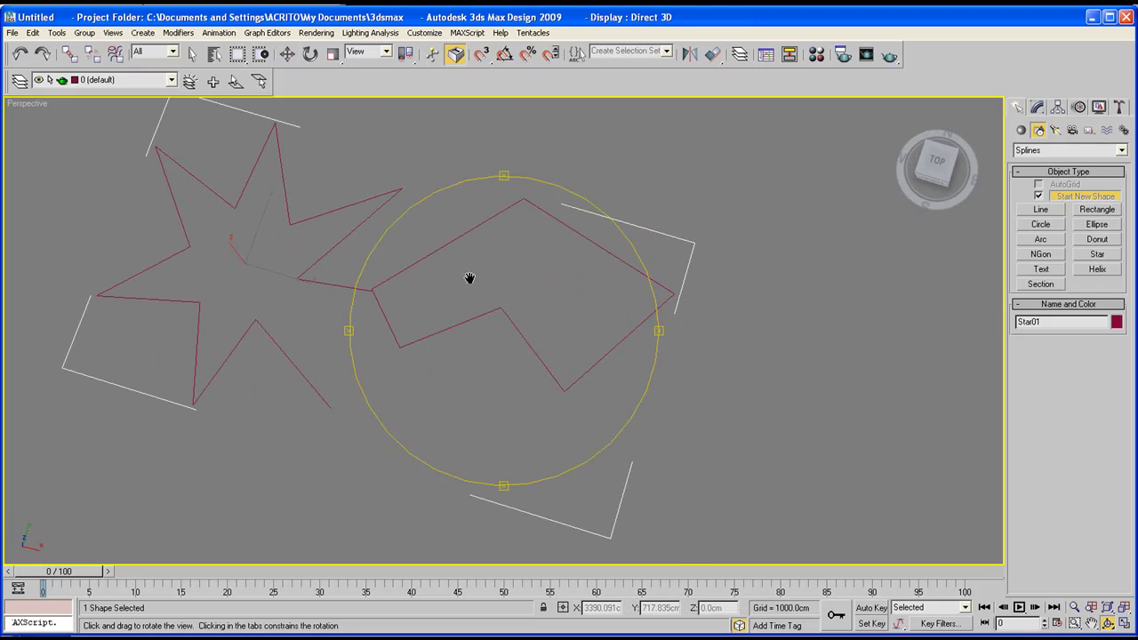
drag(724, 340, 655, 254)
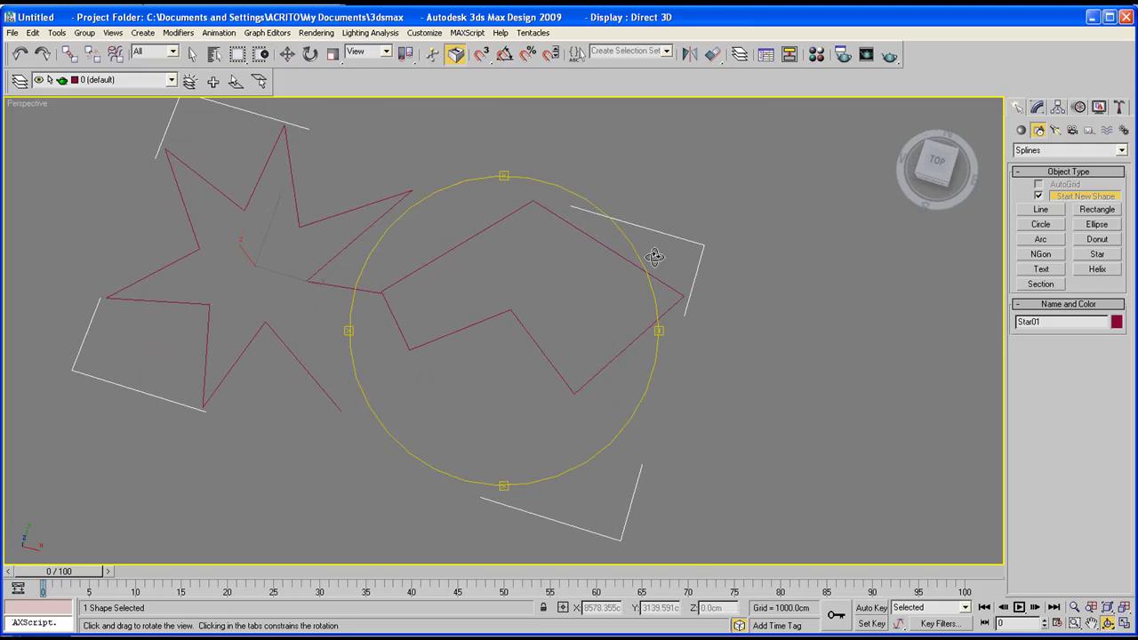
drag(487, 287, 436, 266)
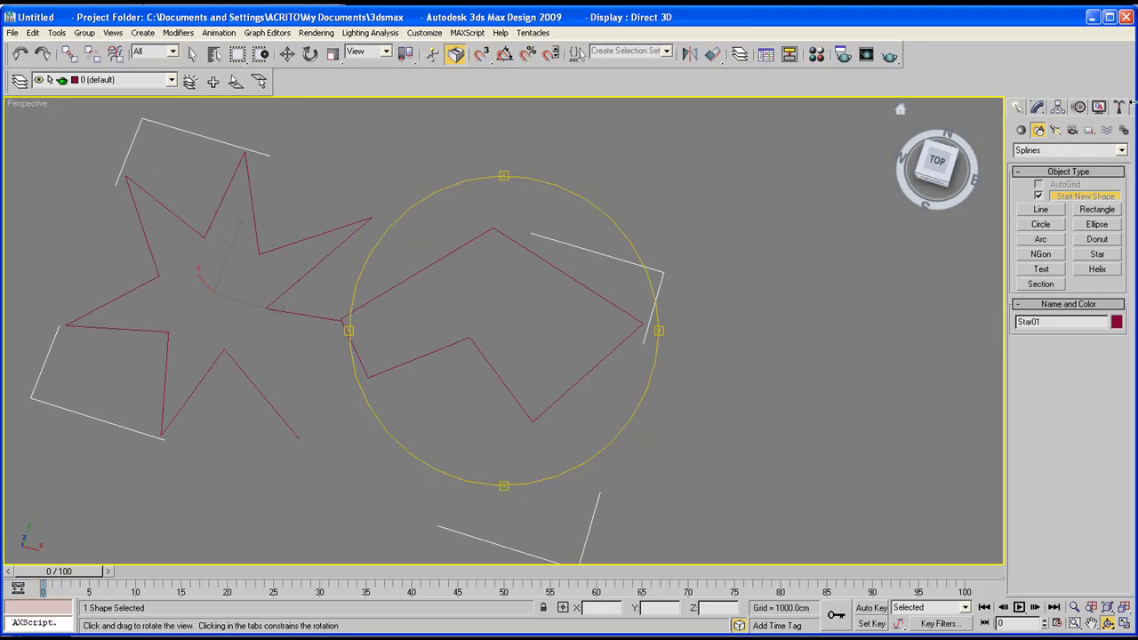
click(1042, 107)
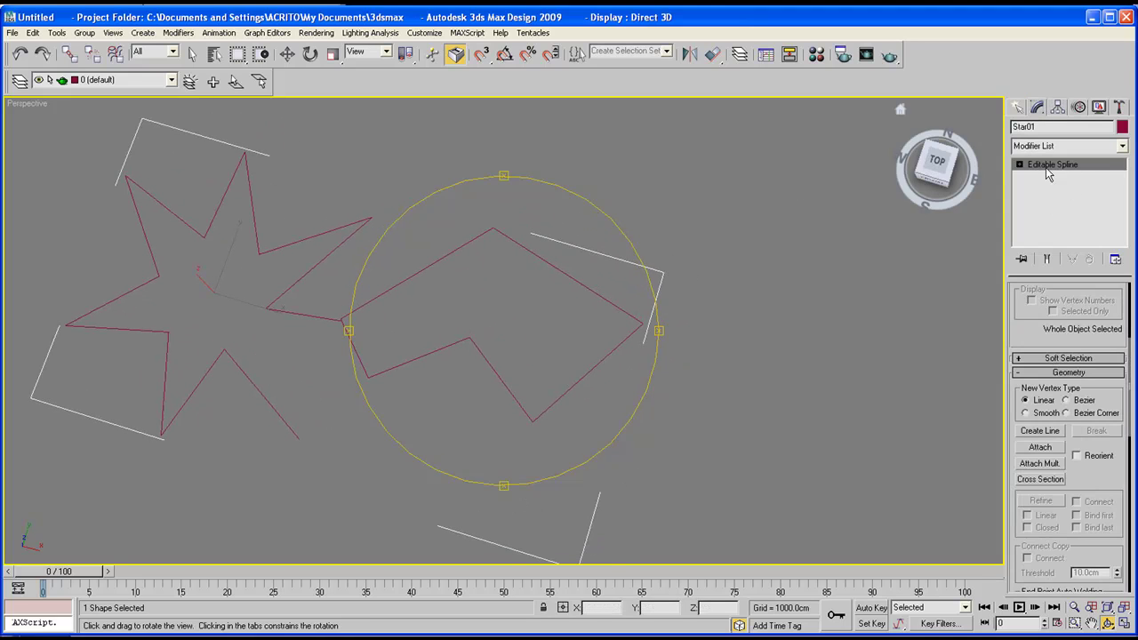
scroll(1109, 469, down, 3)
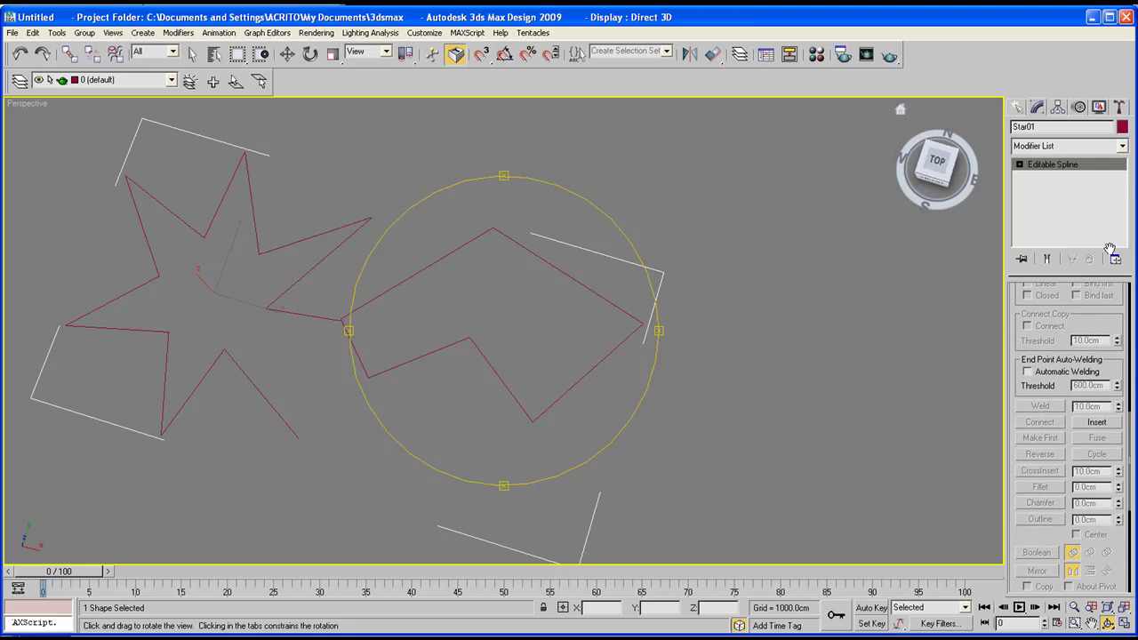
scroll(1109, 468, up, 6)
drag(495, 327, 509, 300)
click(1019, 106)
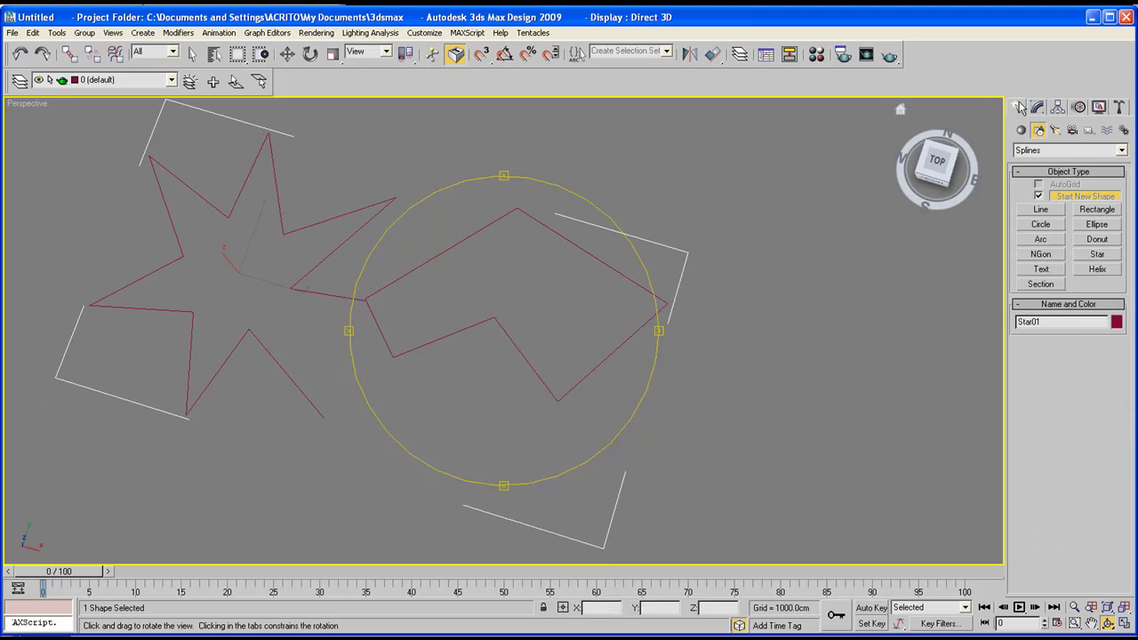
drag(513, 353, 406, 356)
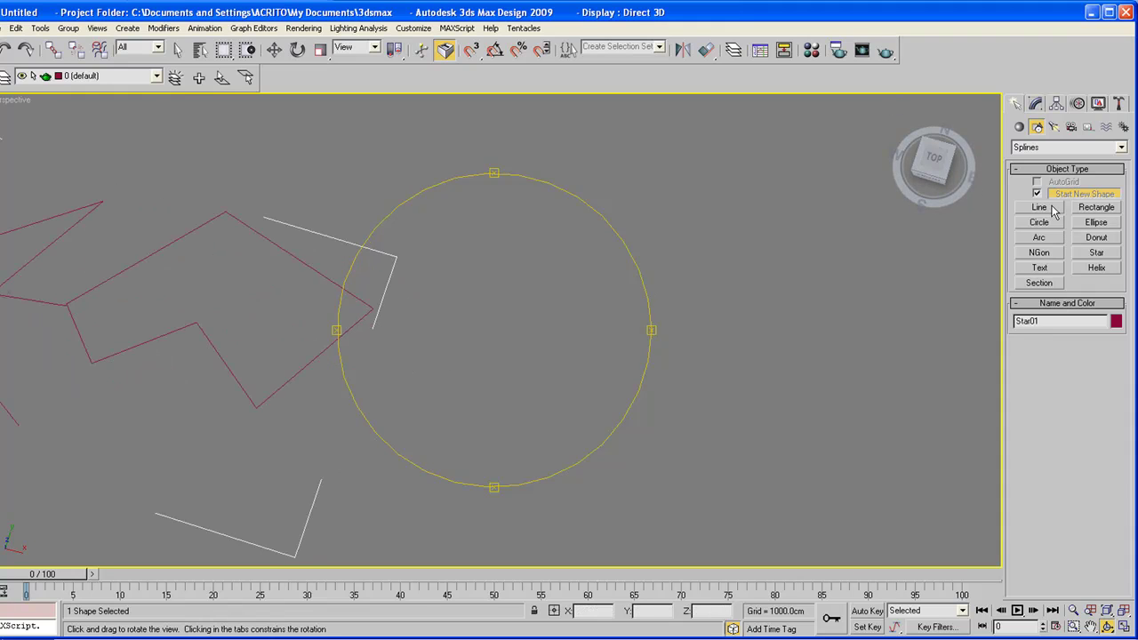
- Start a new line in empty space beside the star and place its first four straight vertices
click(1038, 207)
middle_drag(456, 336, 560, 333)
scroll(477, 365, down, 2)
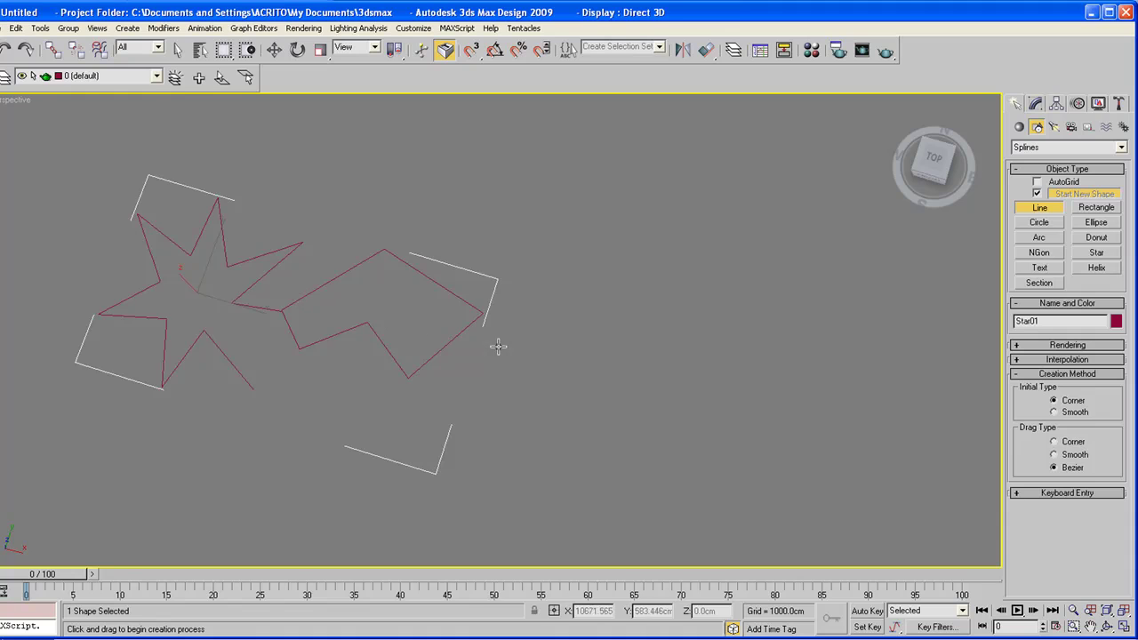
middle_drag(506, 366, 367, 357)
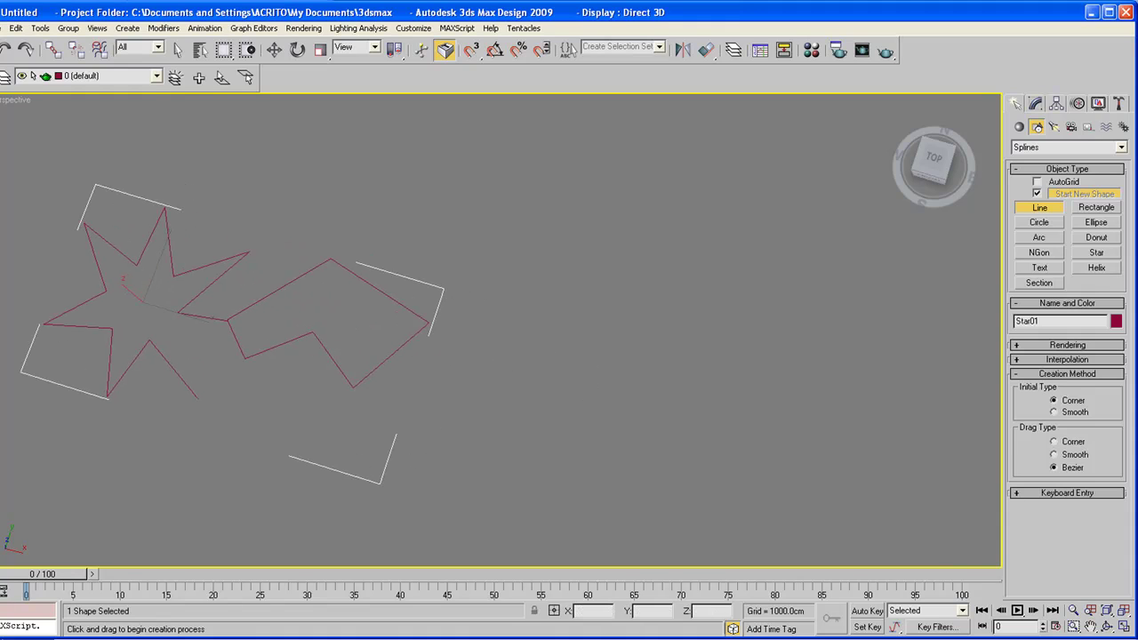
click(581, 408)
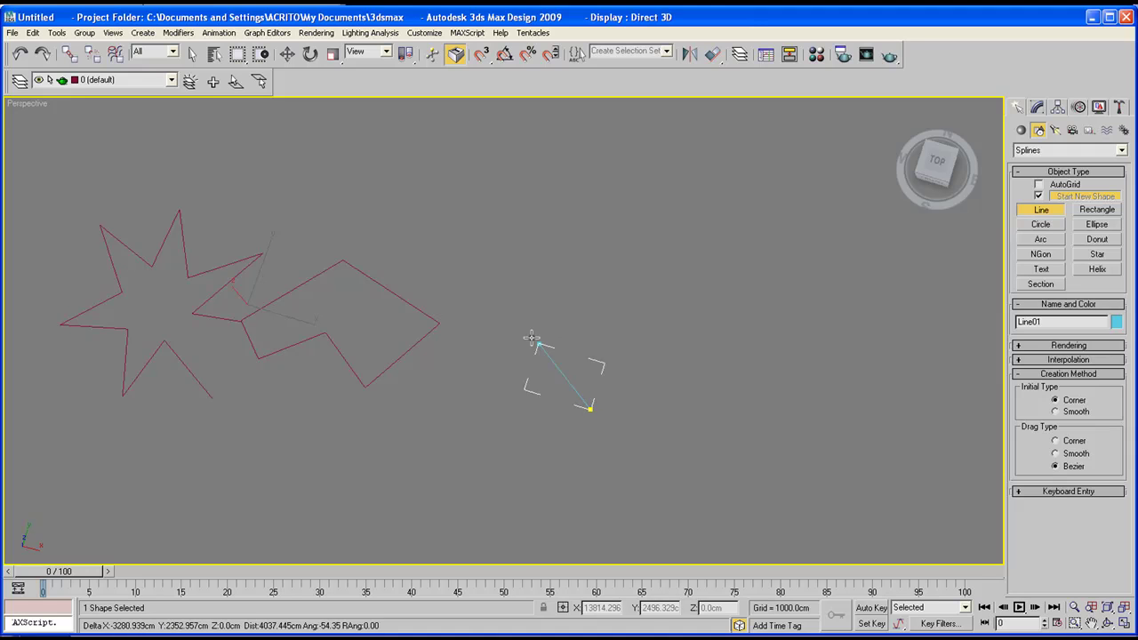
click(501, 299)
click(715, 185)
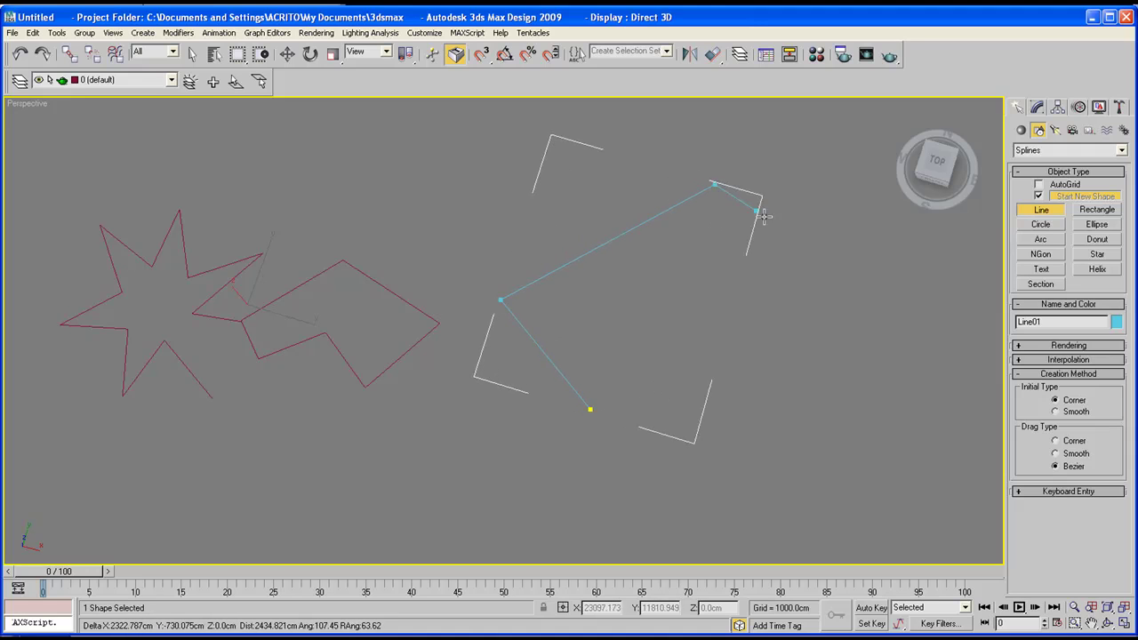
click(810, 284)
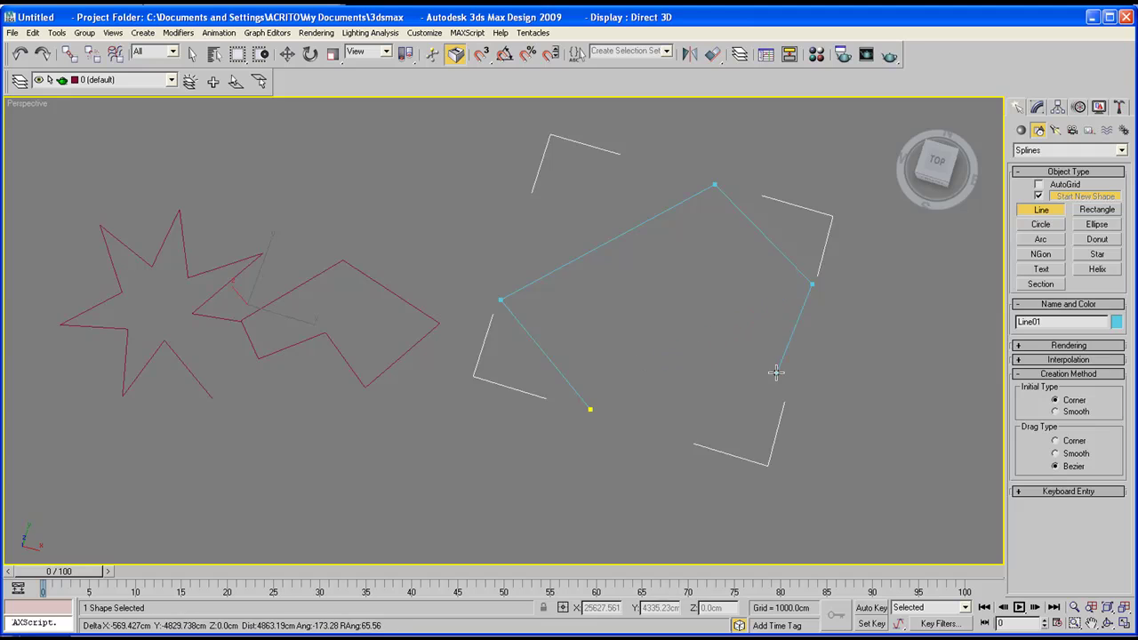
- Add curved and corner vertices along the lower edge, then close the spline as Line01
drag(835, 363, 778, 368)
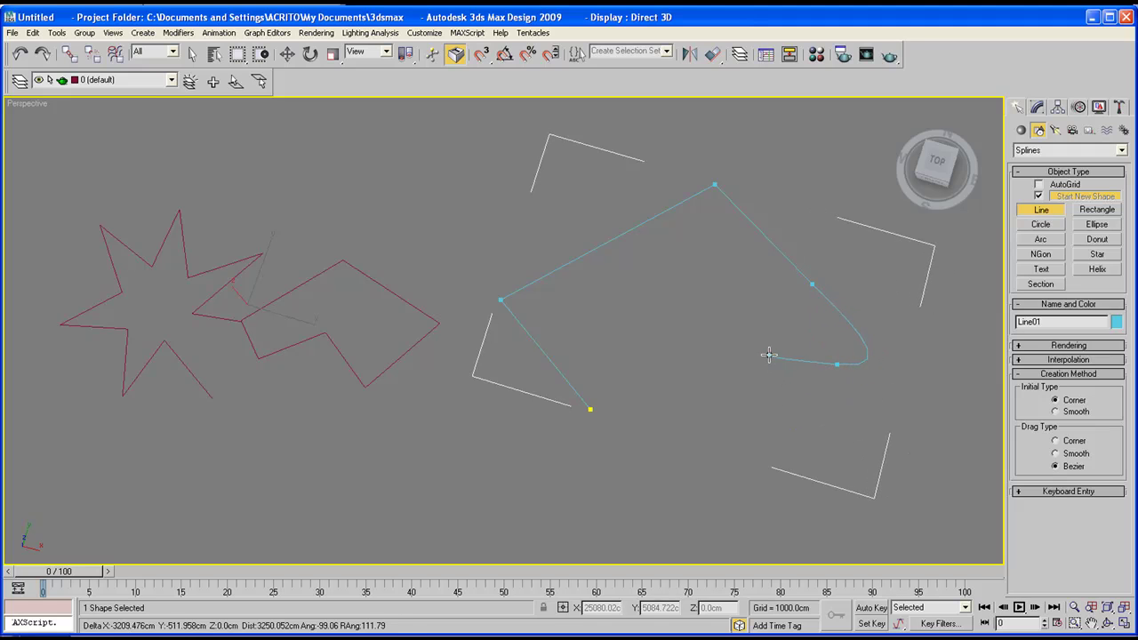
click(774, 465)
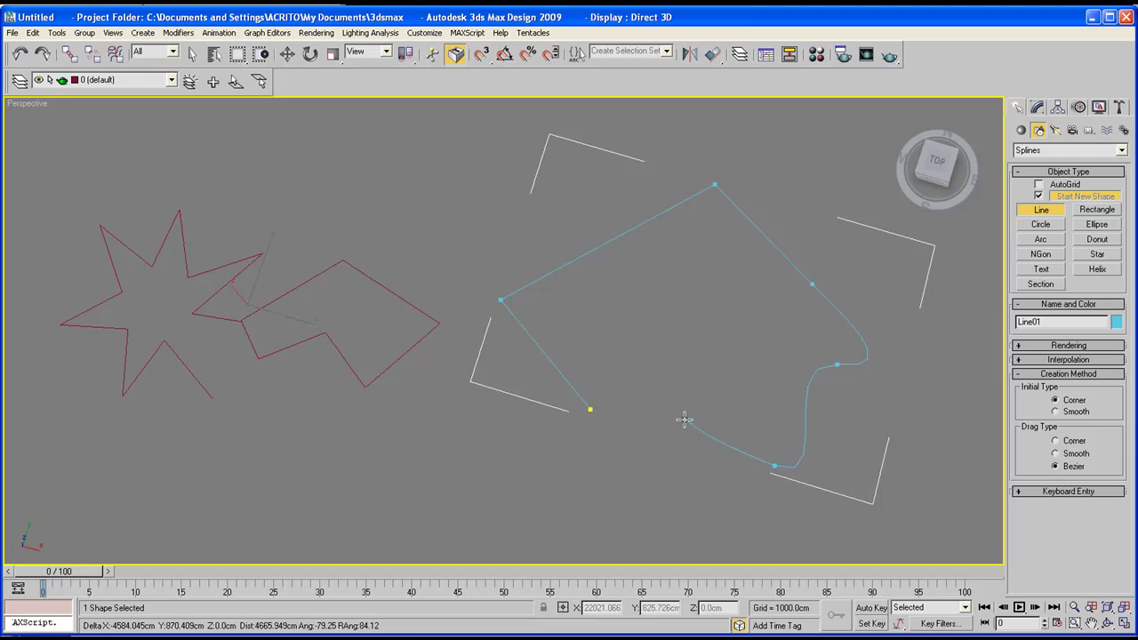
drag(665, 480, 637, 480)
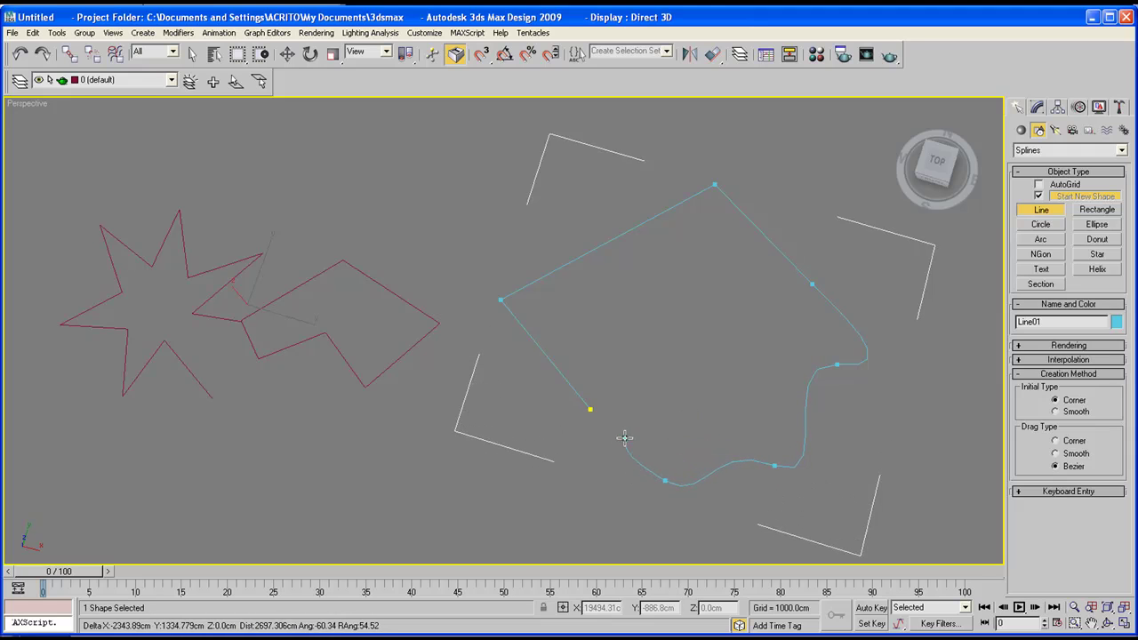
click(490, 414)
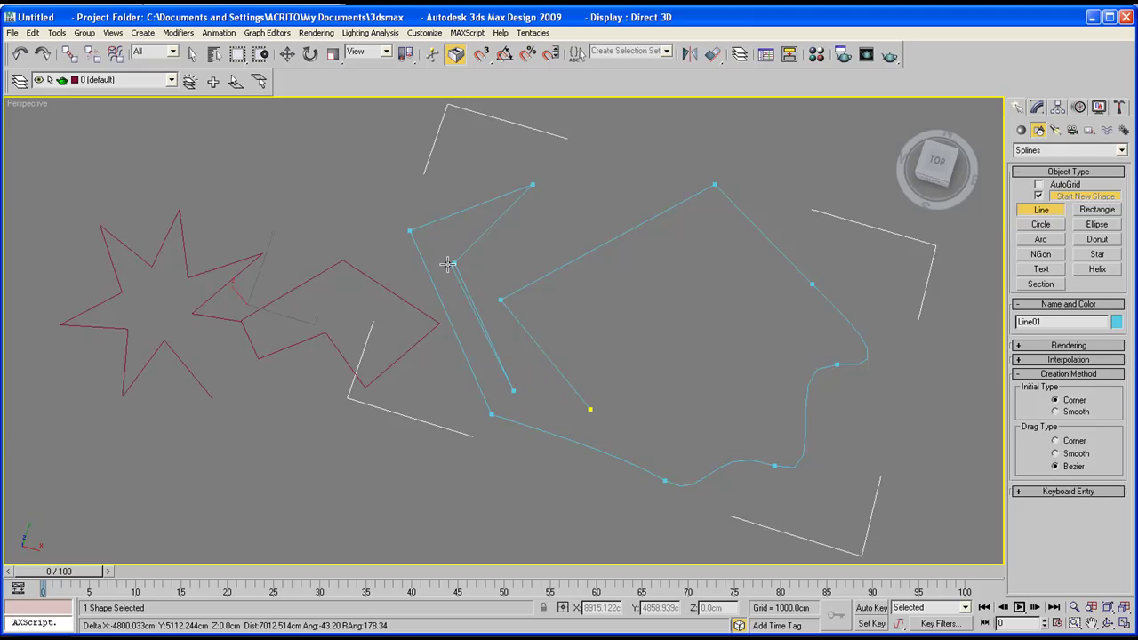
click(577, 253)
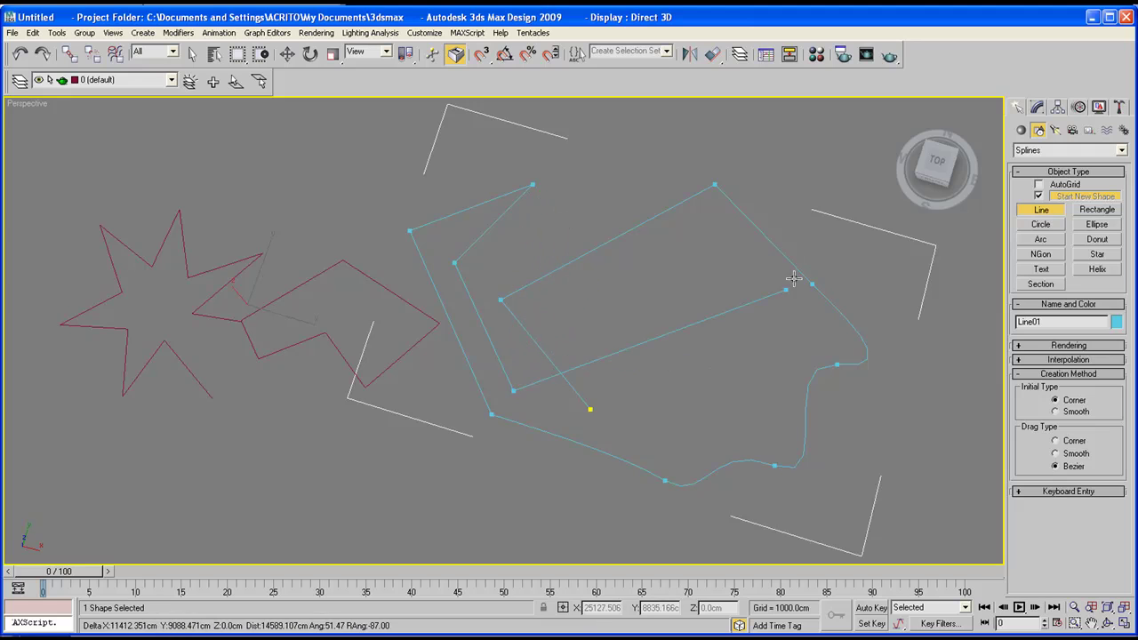
click(590, 408)
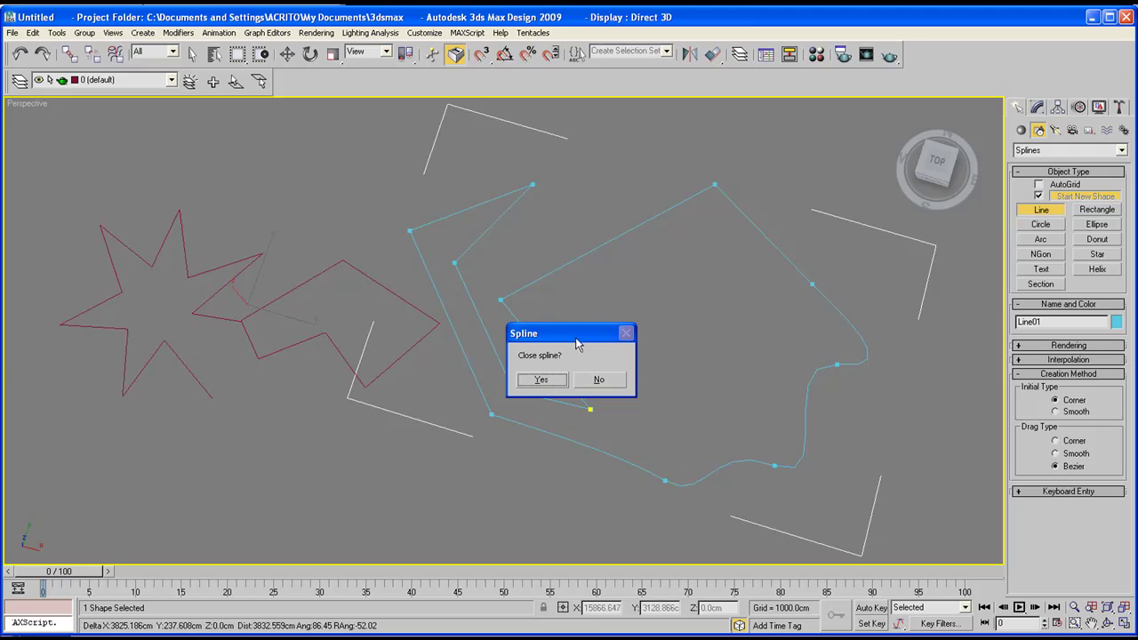
drag(569, 338, 459, 232)
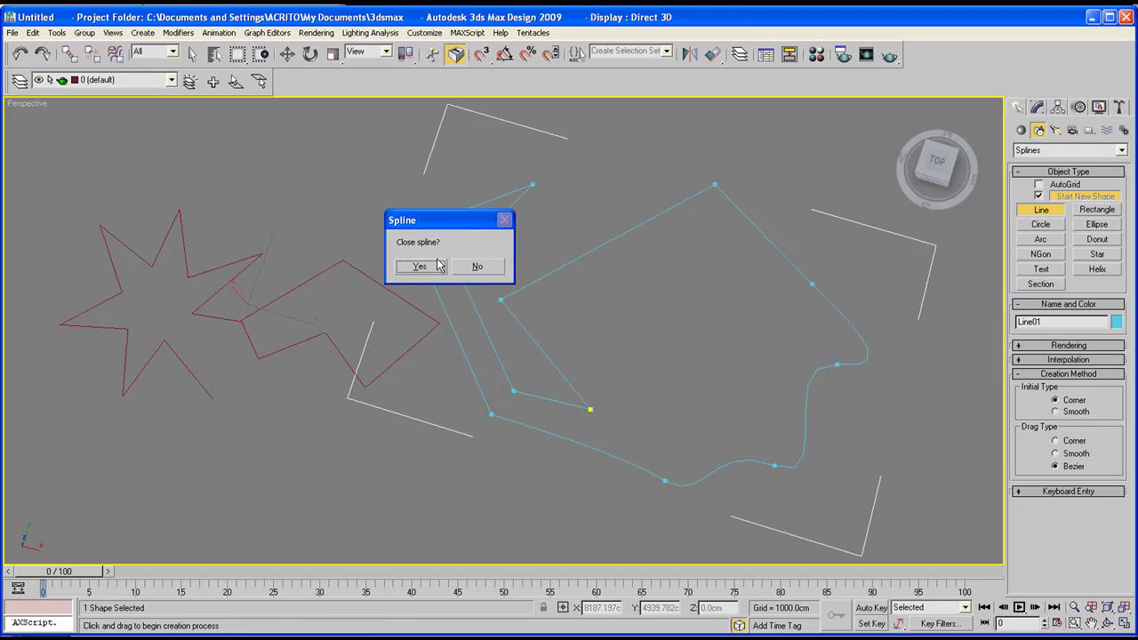
click(420, 266)
- Deselect the new line and orbit the view to a lower angle
middle_drag(570, 304, 462, 297)
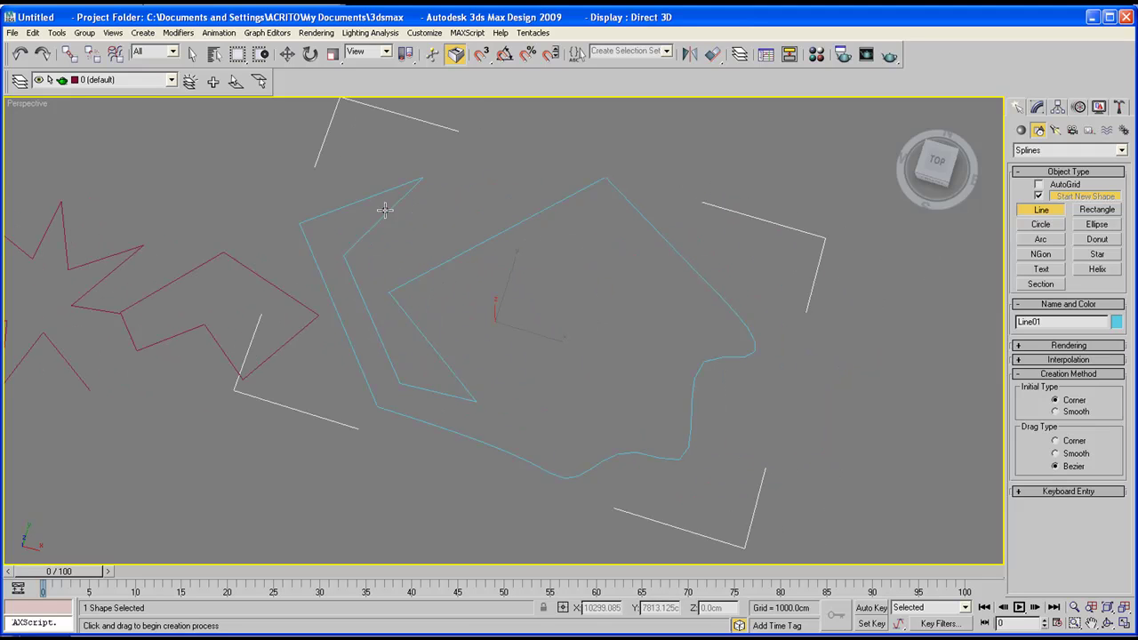
click(287, 54)
click(835, 360)
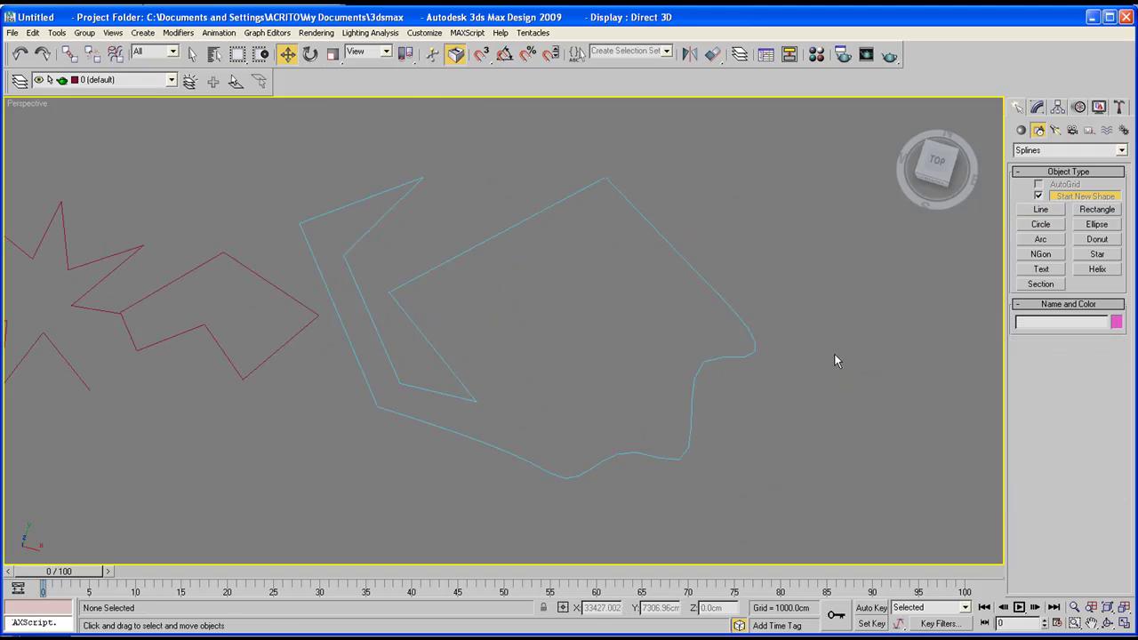
click(1107, 625)
drag(534, 310, 407, 165)
- Raise Line01 along the Z axis to 1566.461, then deselect it
click(287, 54)
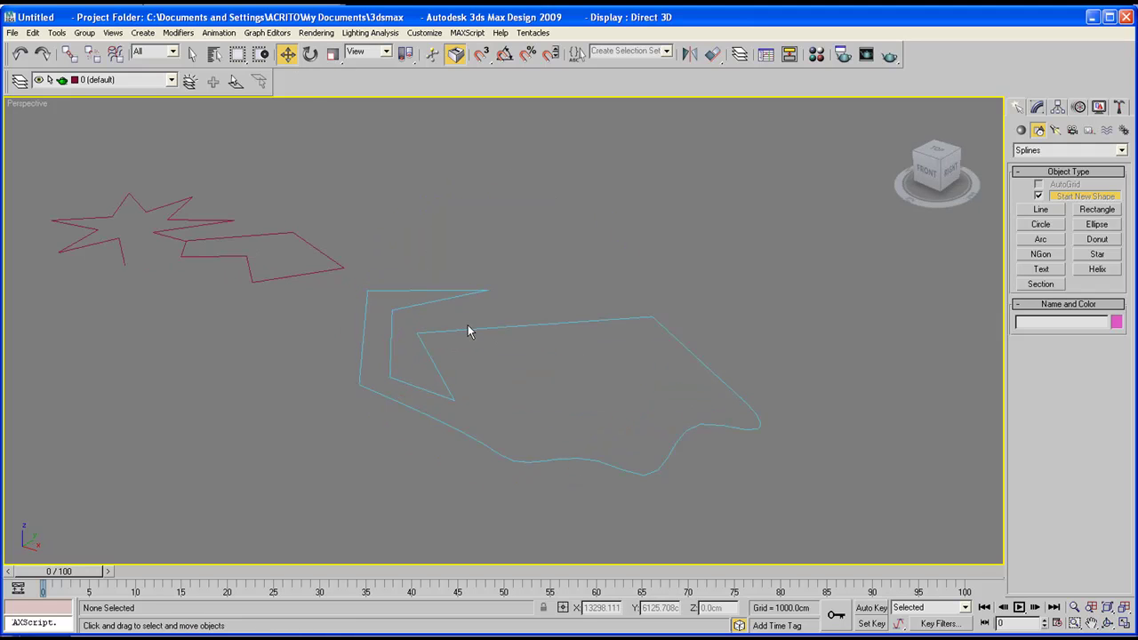
click(468, 330)
drag(501, 311, 501, 283)
click(554, 210)
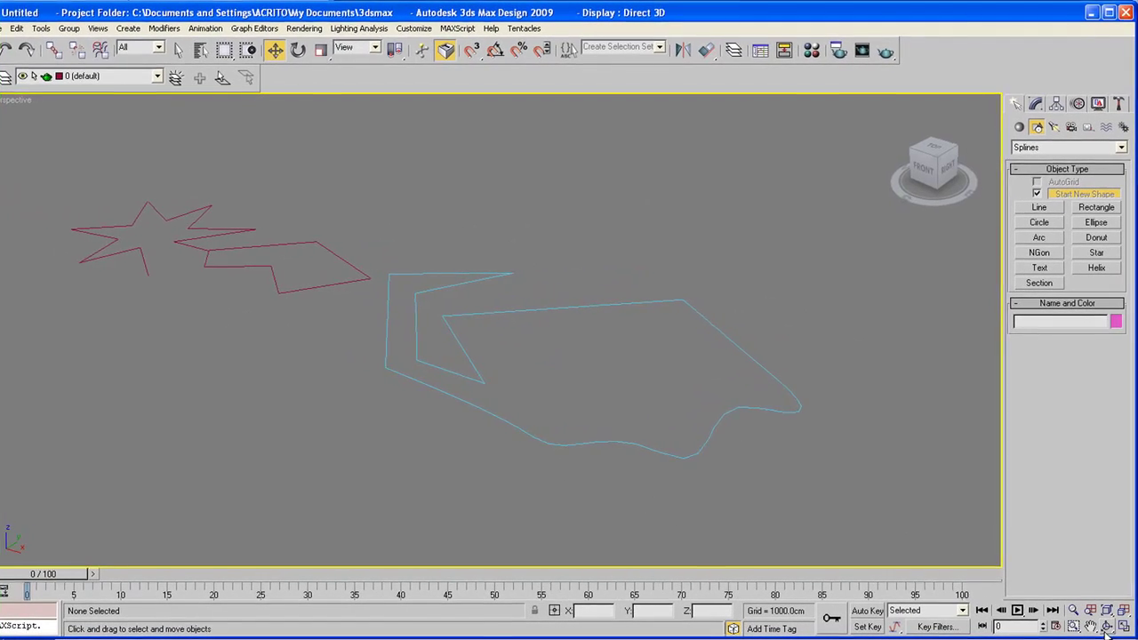
- Orbit edge-on to compare Line01's raised height with the star
click(1107, 628)
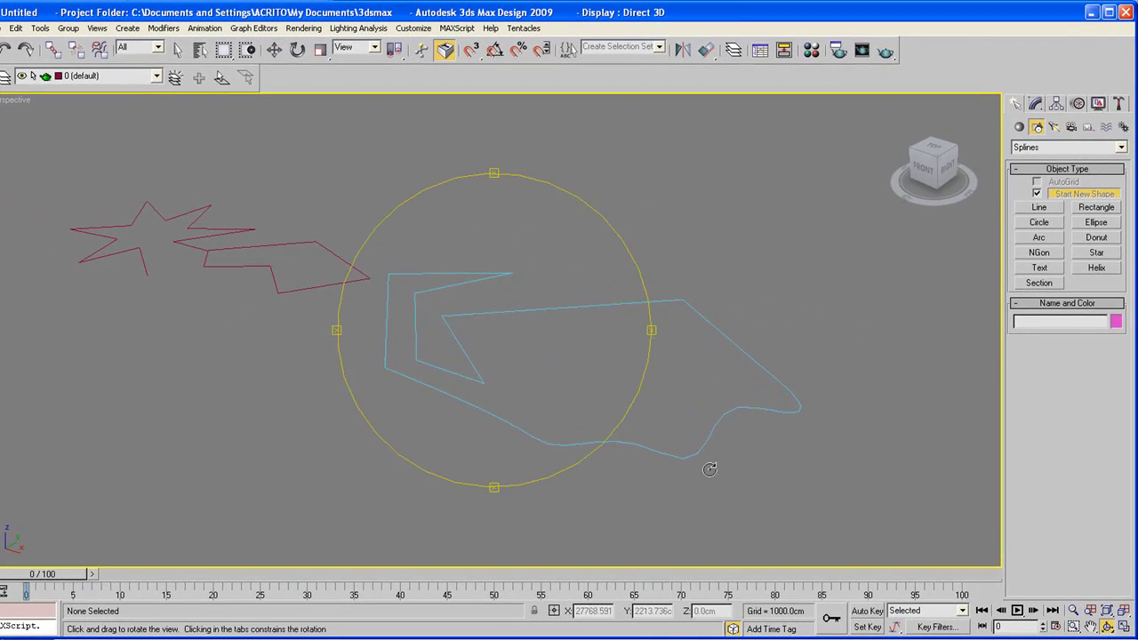
drag(551, 344, 374, 325)
drag(478, 329, 509, 332)
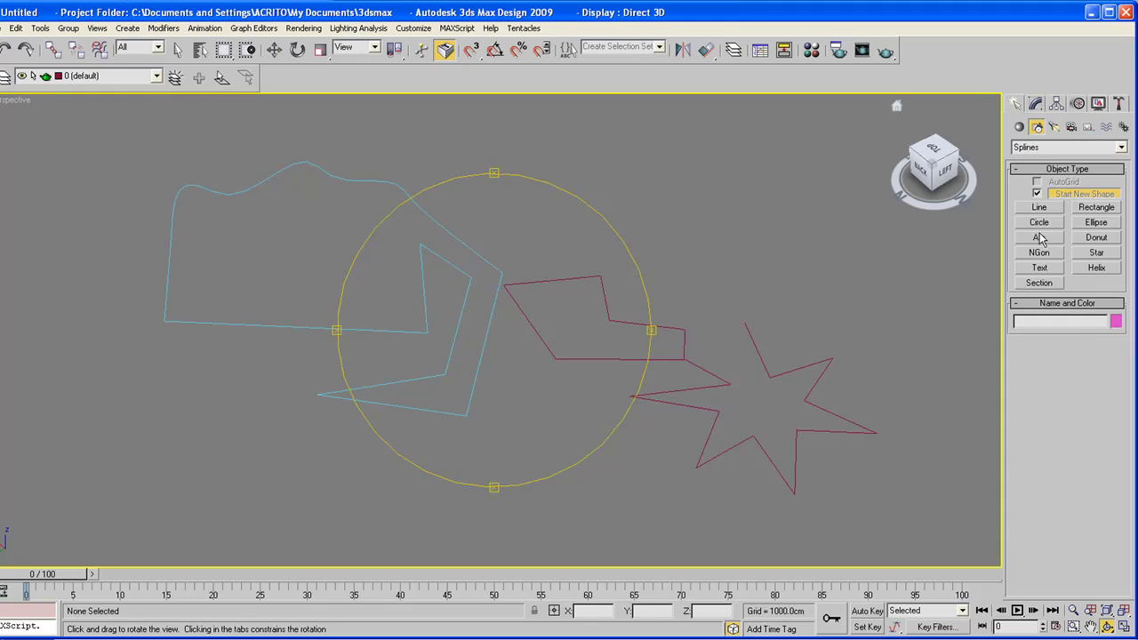
drag(533, 369, 368, 304)
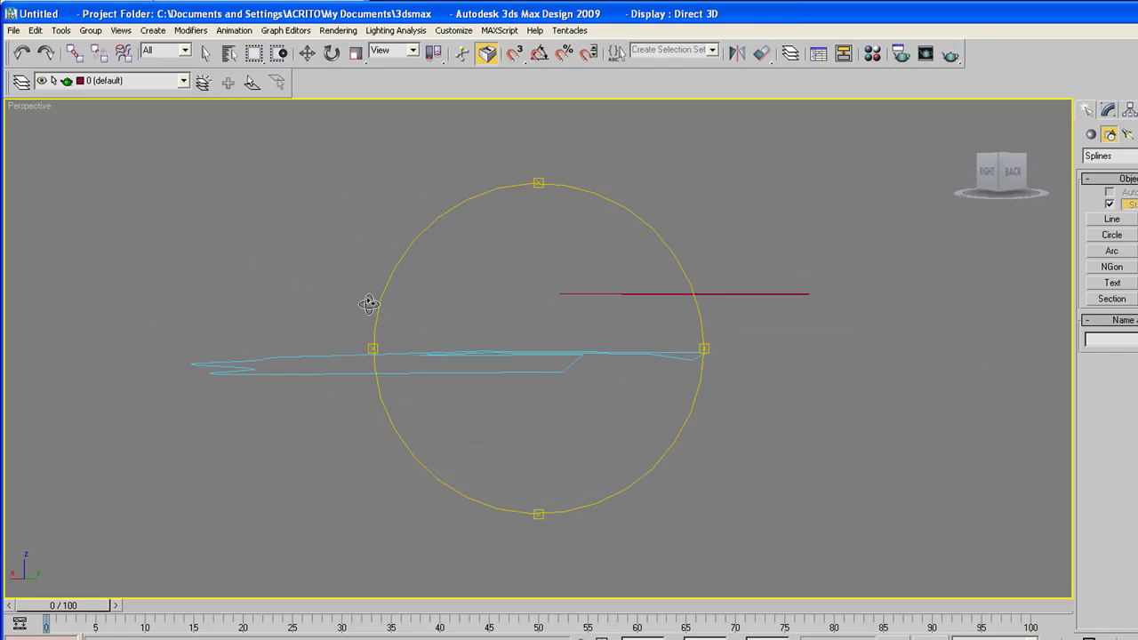